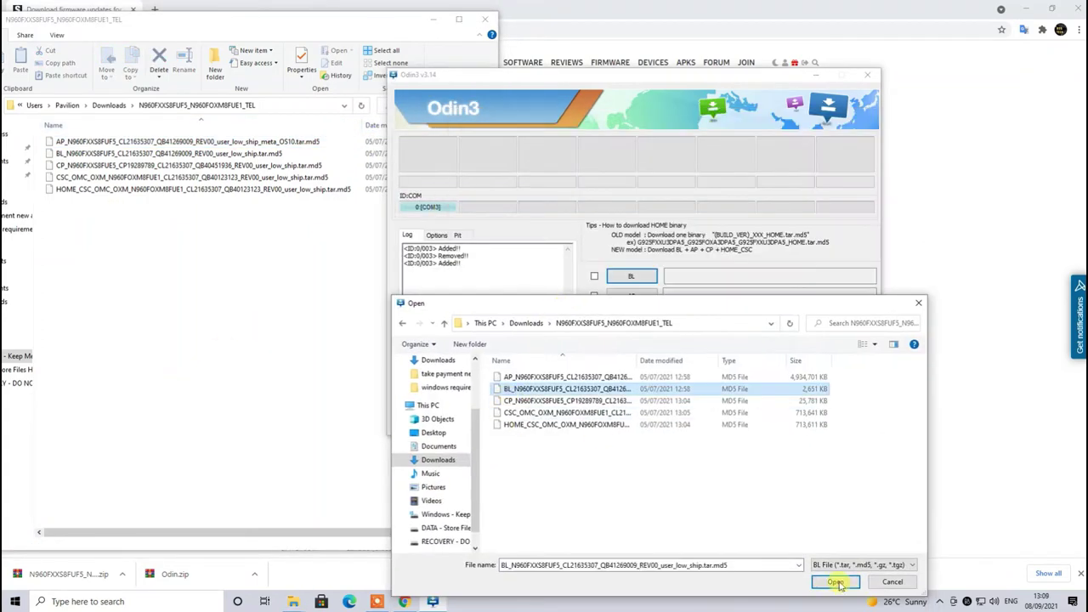
Load the BL_N960FXXS8FUF5 firmware file into the BL slot and browse for the CP_N960FXXS8FUE5 file.
left_click(833, 582)
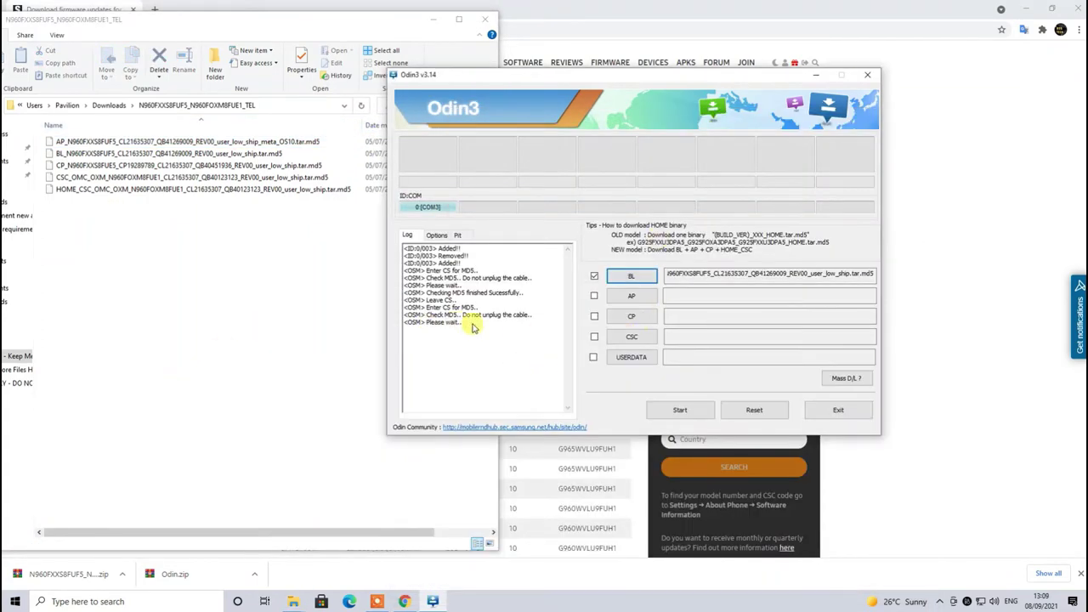
left_click(379, 146)
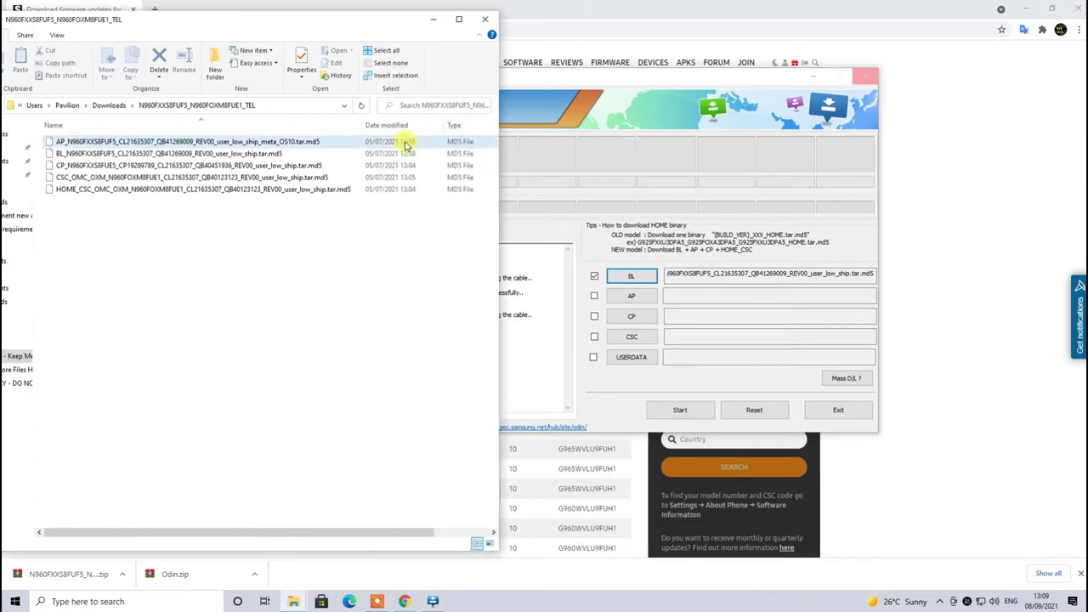
left_click(598, 311)
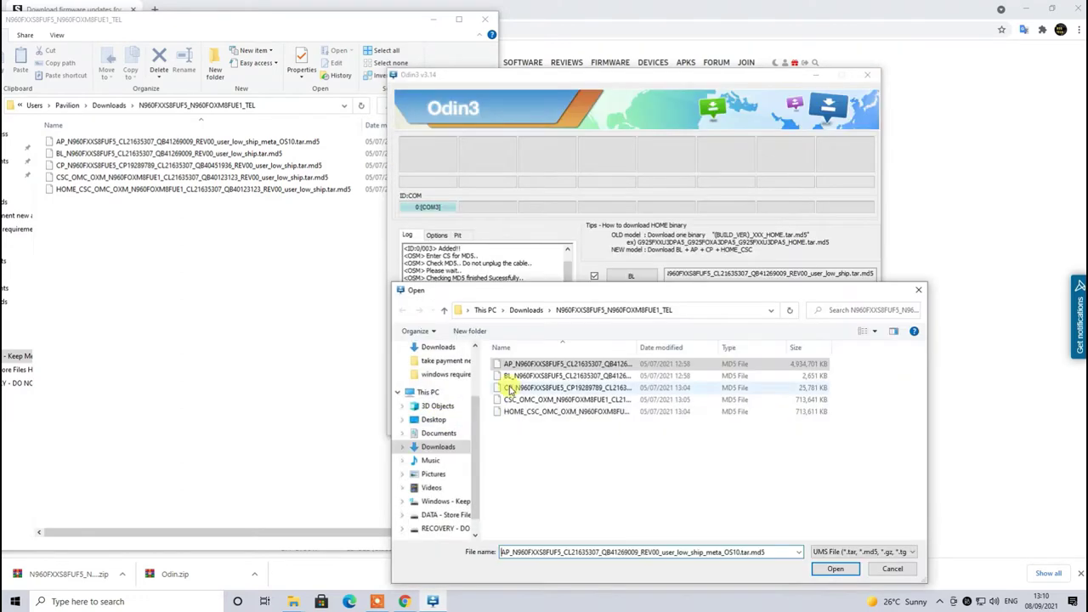
left_click(584, 385)
left_click(898, 553)
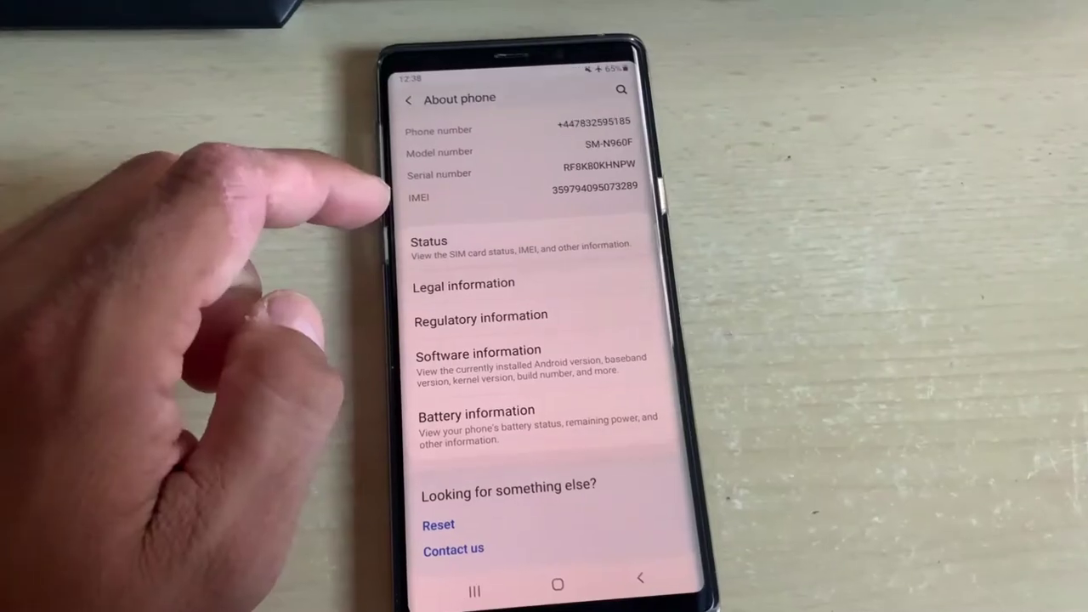
left_click(464, 285)
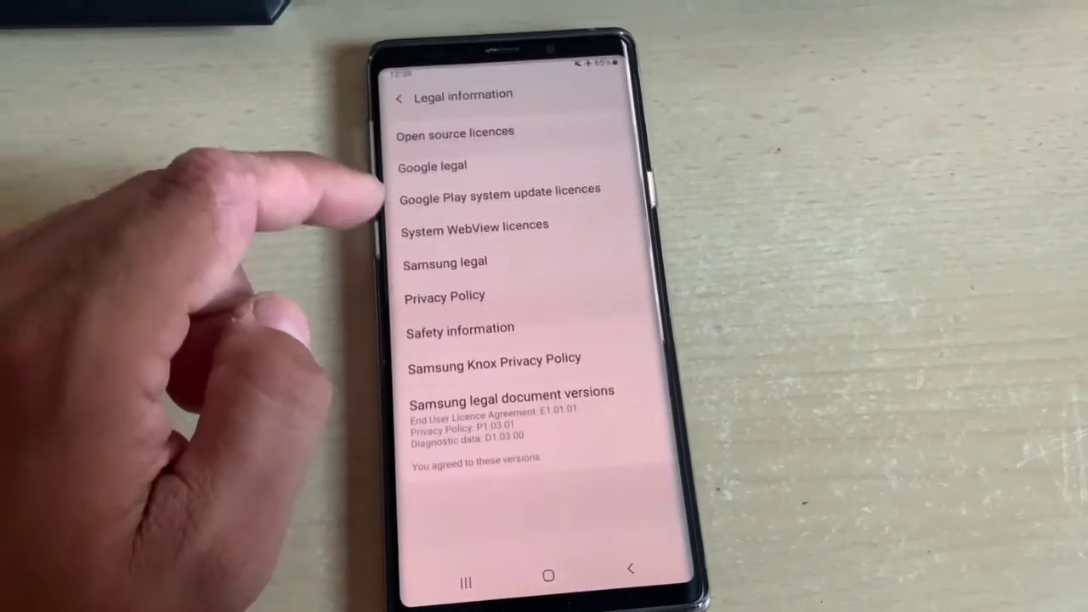
left_click(640, 578)
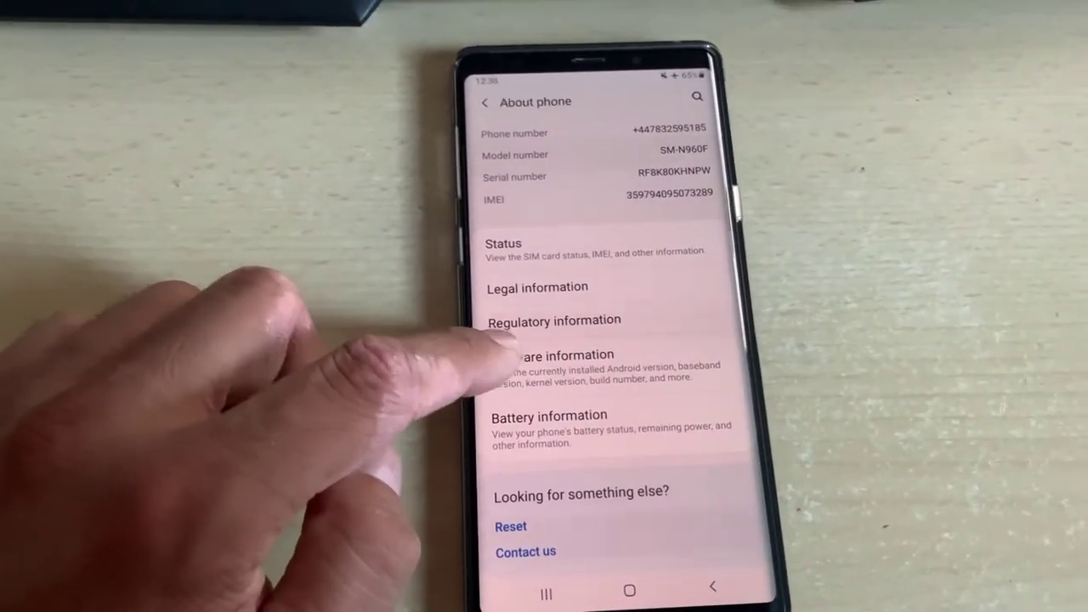
left_click(510, 355)
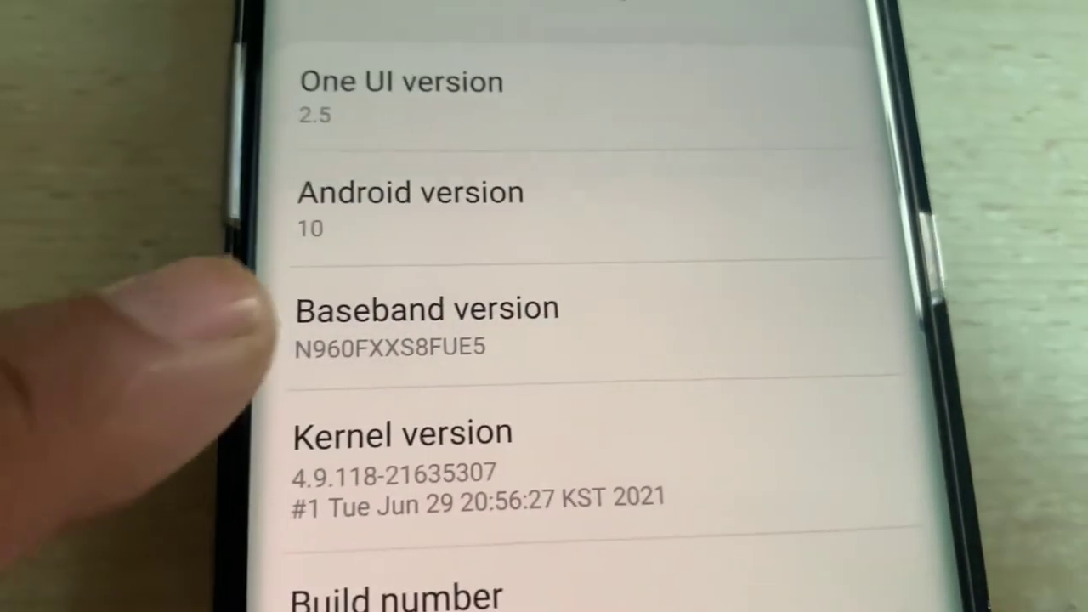
left_click(348, 330)
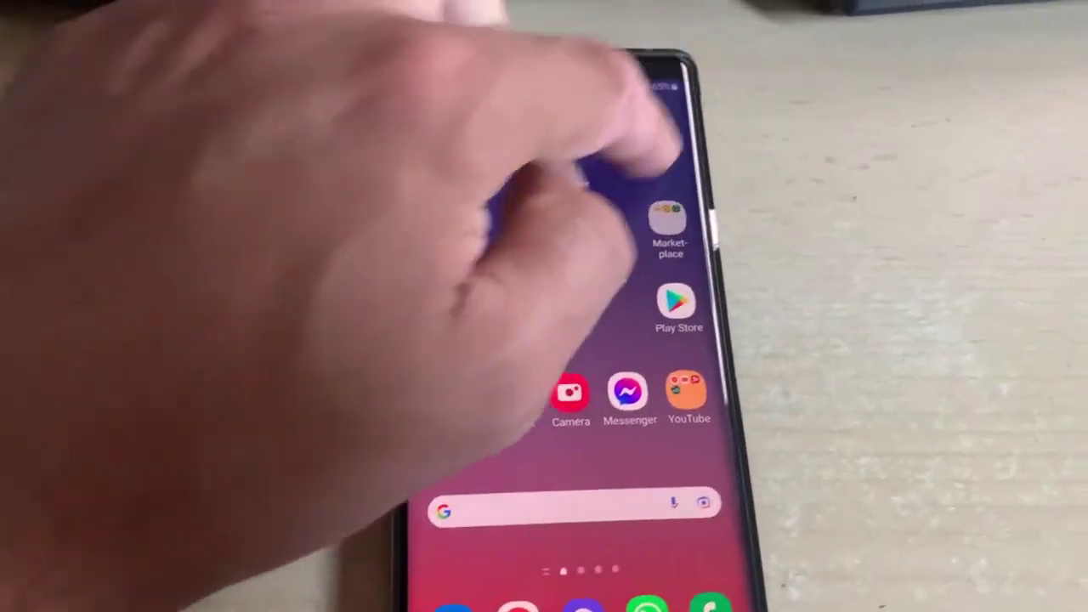
left_click_drag(561, 78, 595, 145)
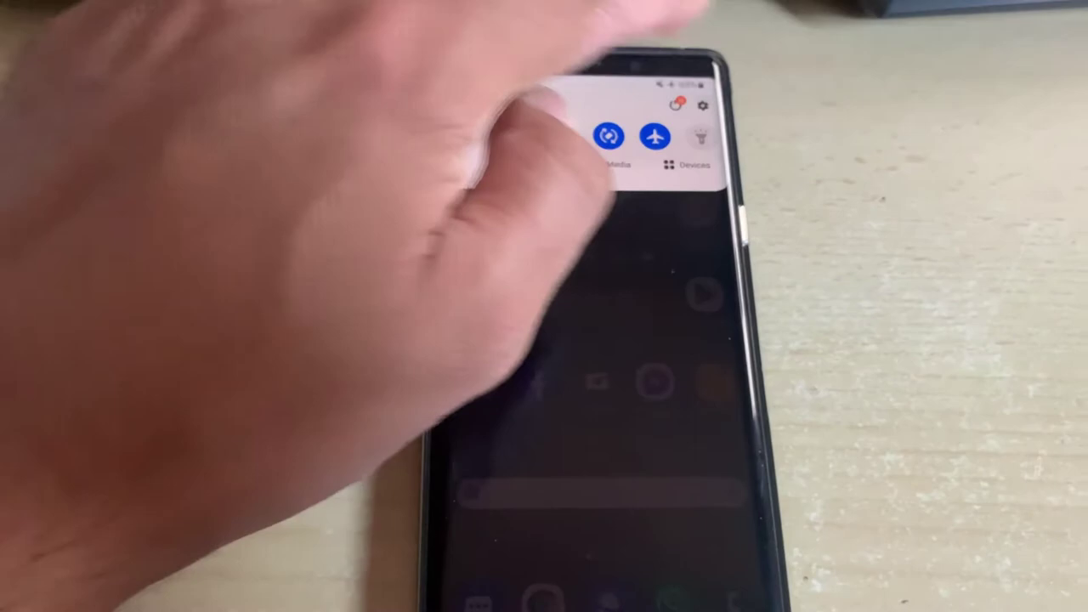
left_click(711, 100)
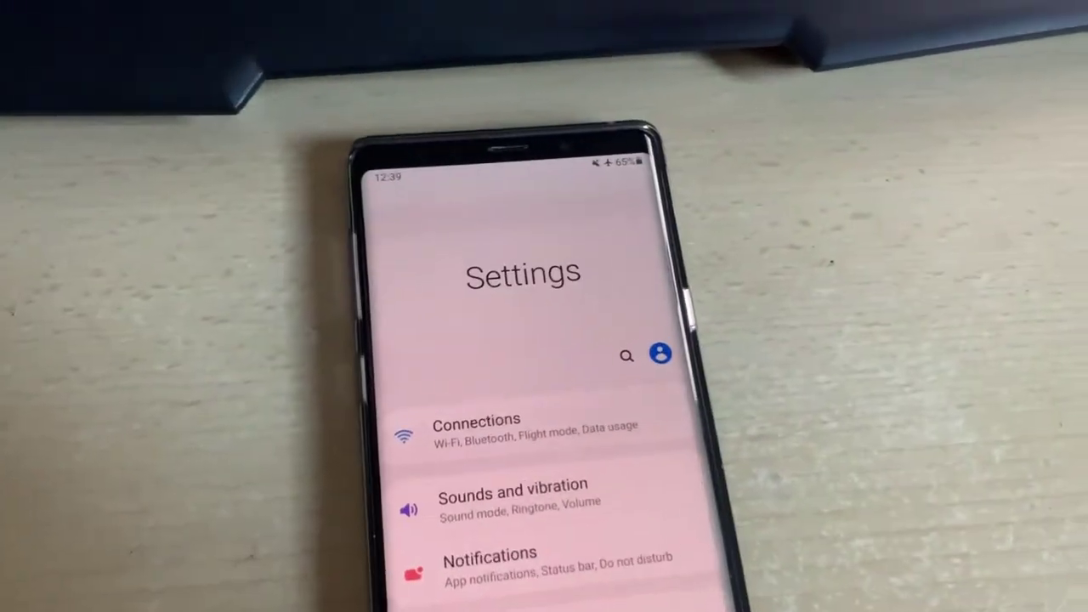
scroll(459, 476, "down", 10)
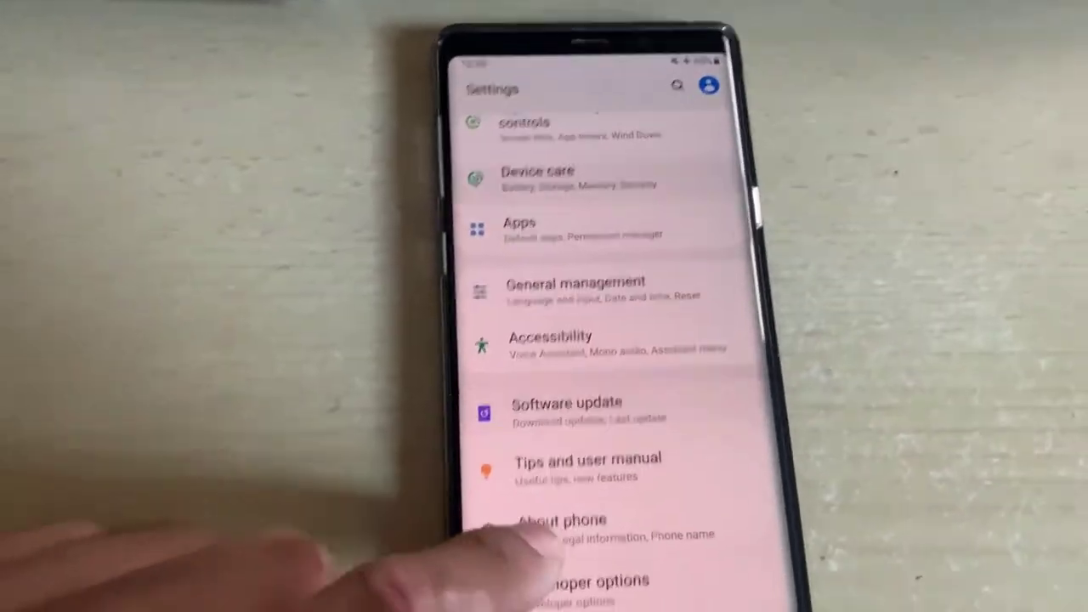
left_click(553, 587)
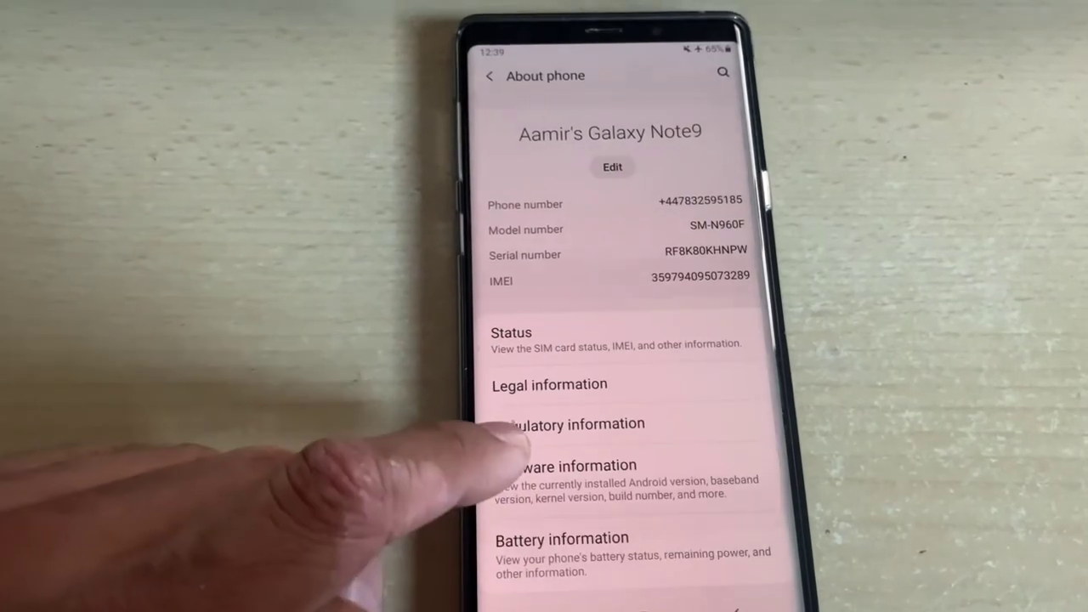
left_click(526, 466)
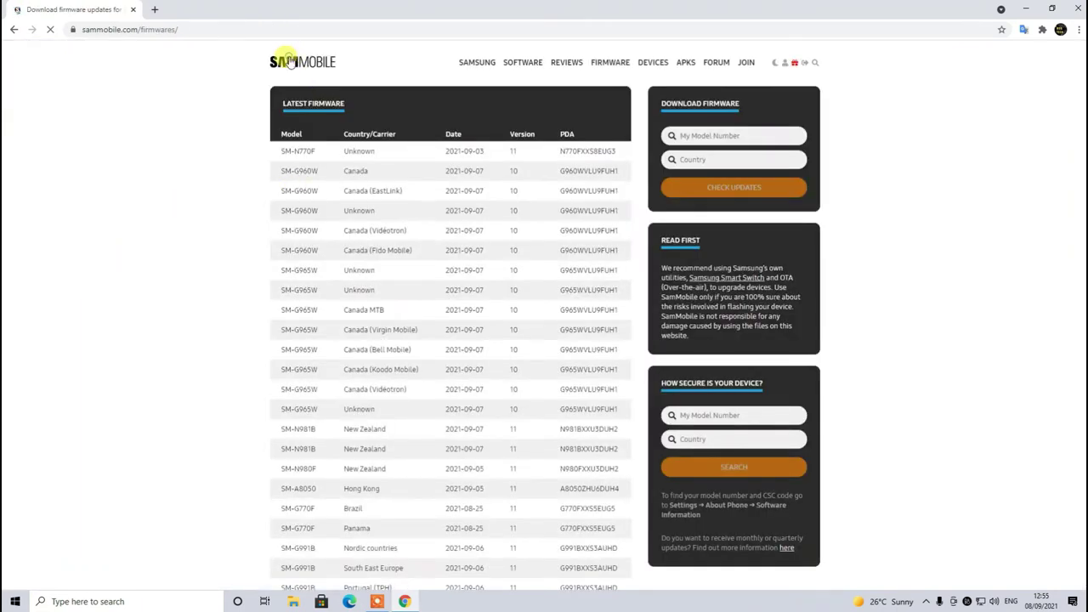
Open SamMobile's firmware page from its homepage, look up model 960f and choose Galaxy Note9 (SM-N960F).
left_click(290, 62)
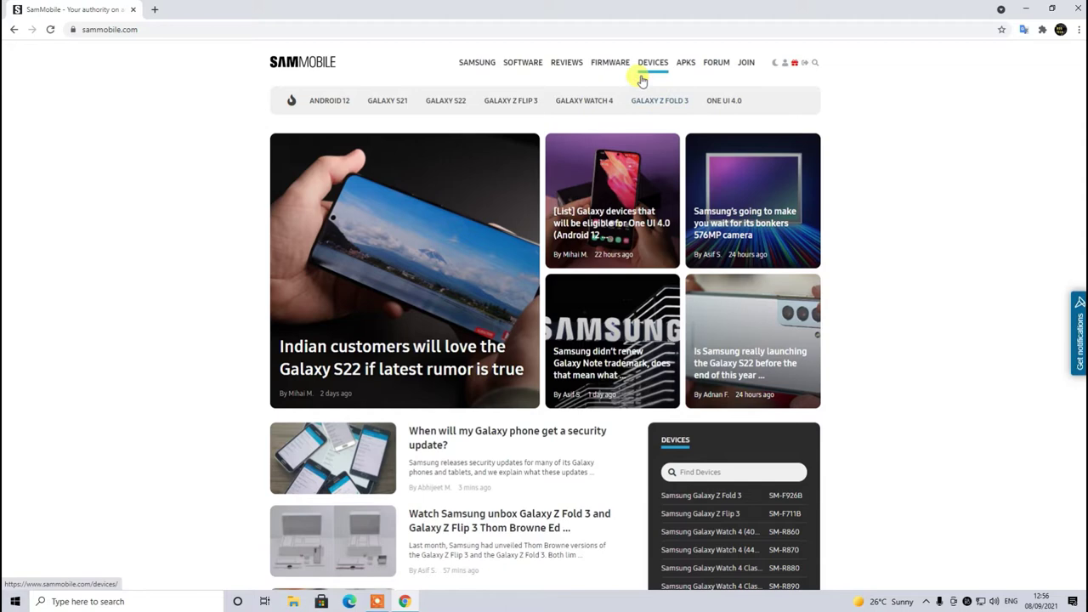
left_click(612, 65)
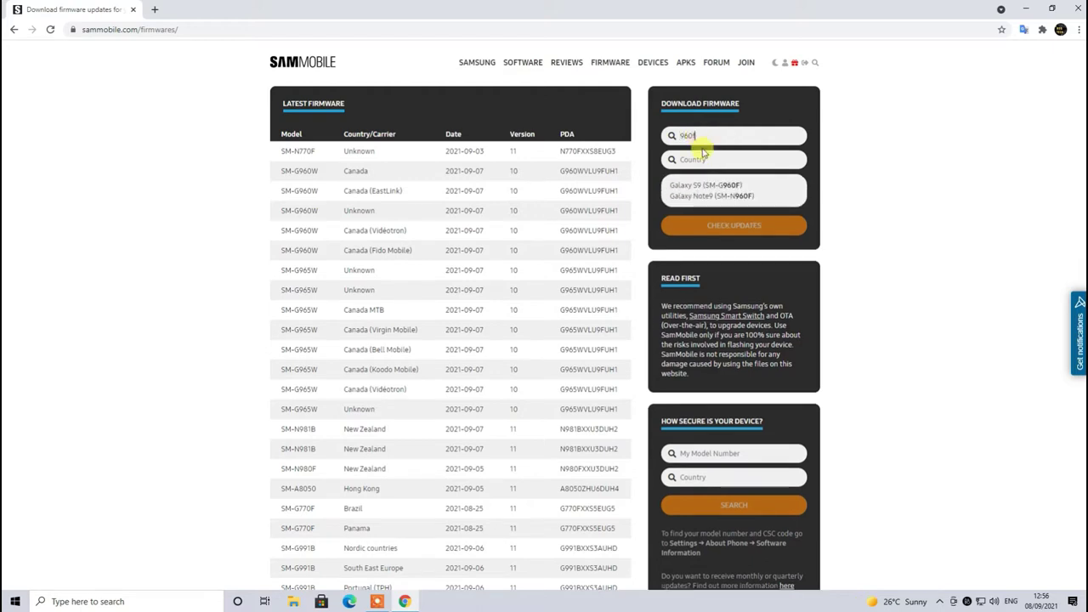
left_click(705, 197)
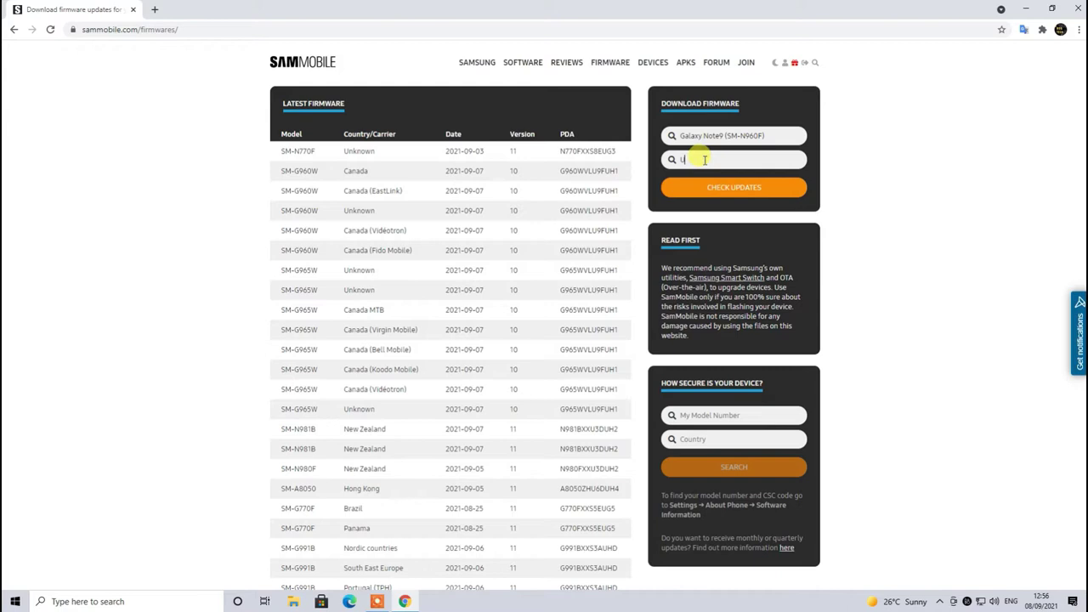
left_click(705, 159)
type("United")
type("s")
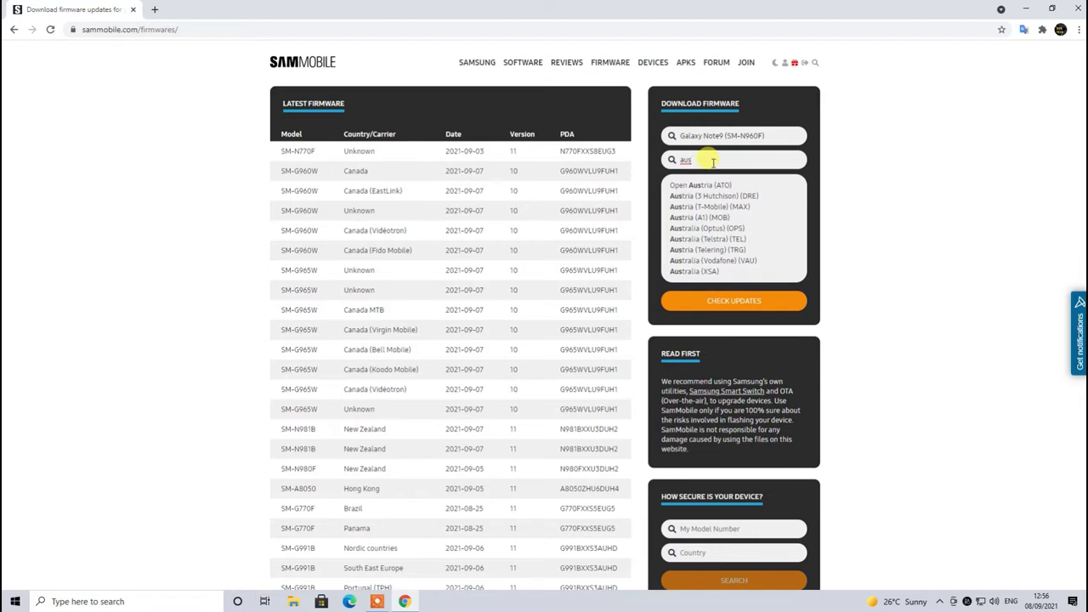
Choose Australia (Telstra) (TEL) as the firmware country and check for updates.
left_click(715, 240)
left_click(720, 187)
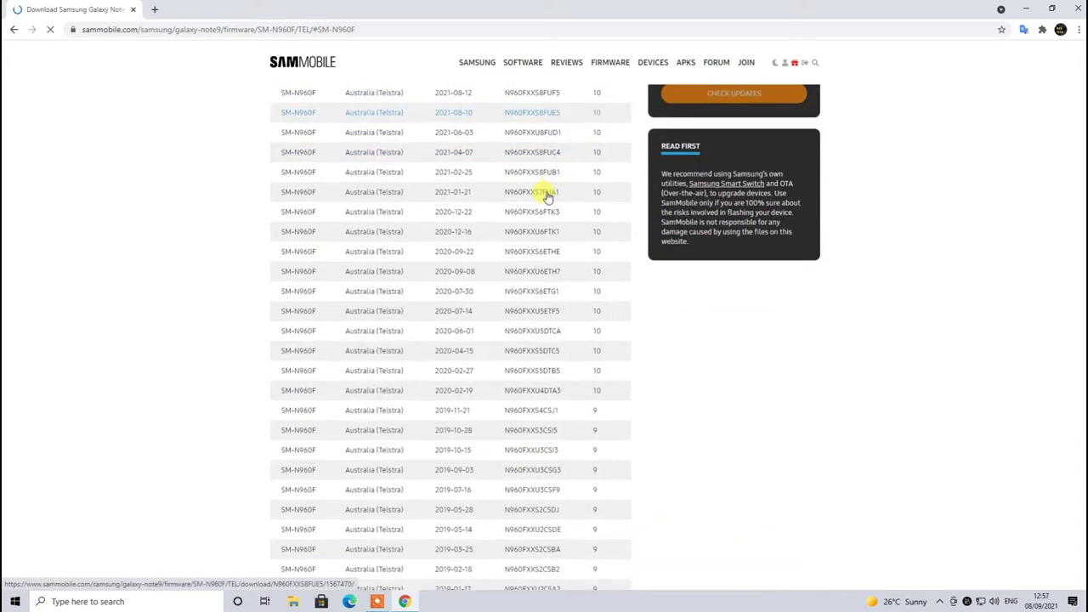
Find the oldest SM-N960F firmware for Australia (Telstra), N960FXXU1ARH2 dated 2018-08-19, and open its details.
scroll(623, 338, "down", 4)
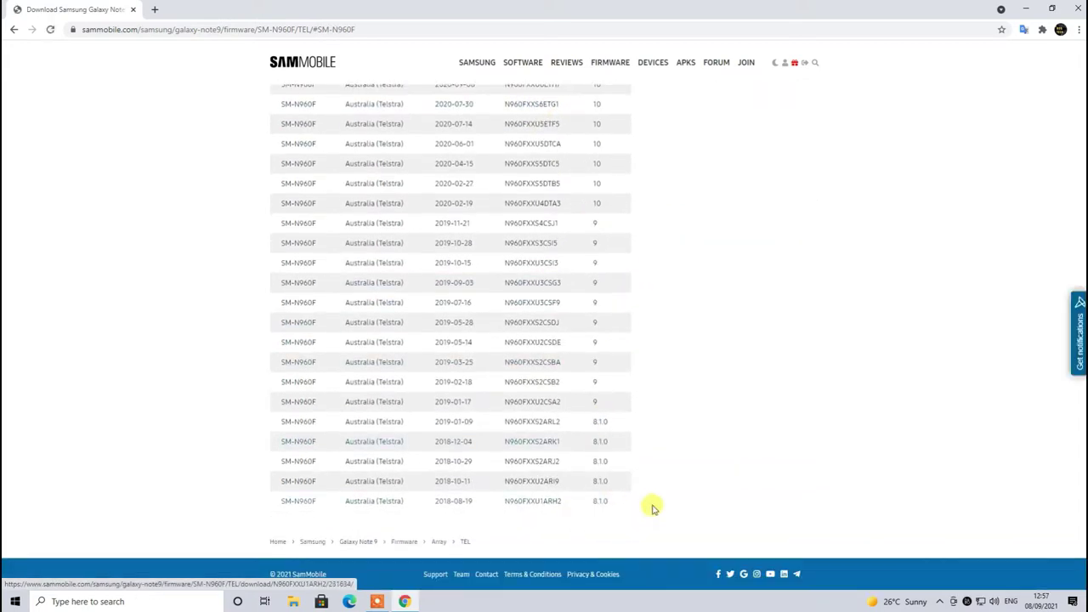
left_click_drag(651, 505, 533, 501)
left_click(228, 502)
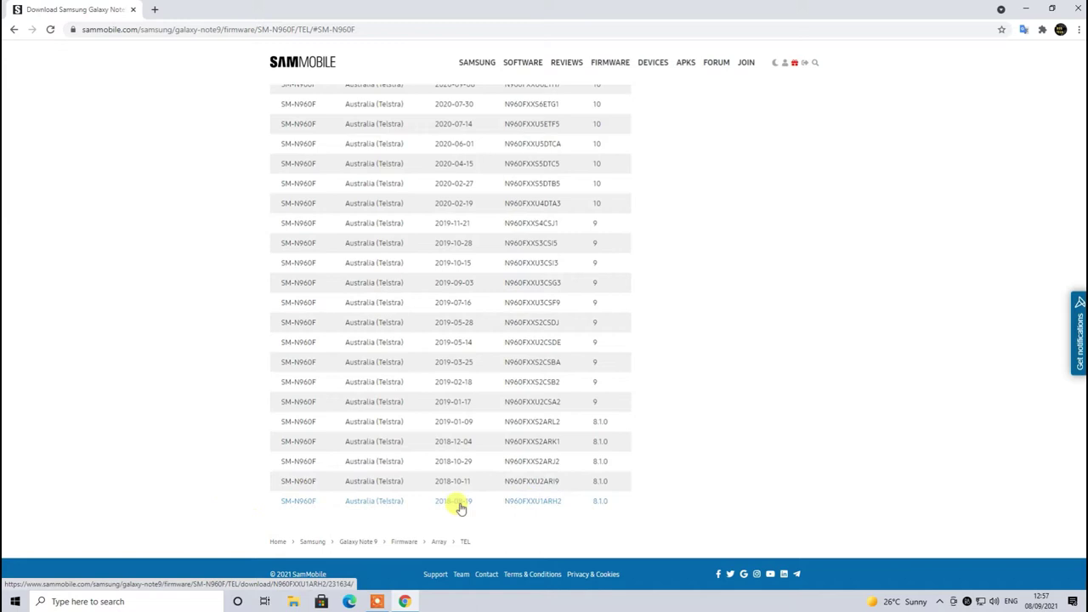
left_click(597, 503)
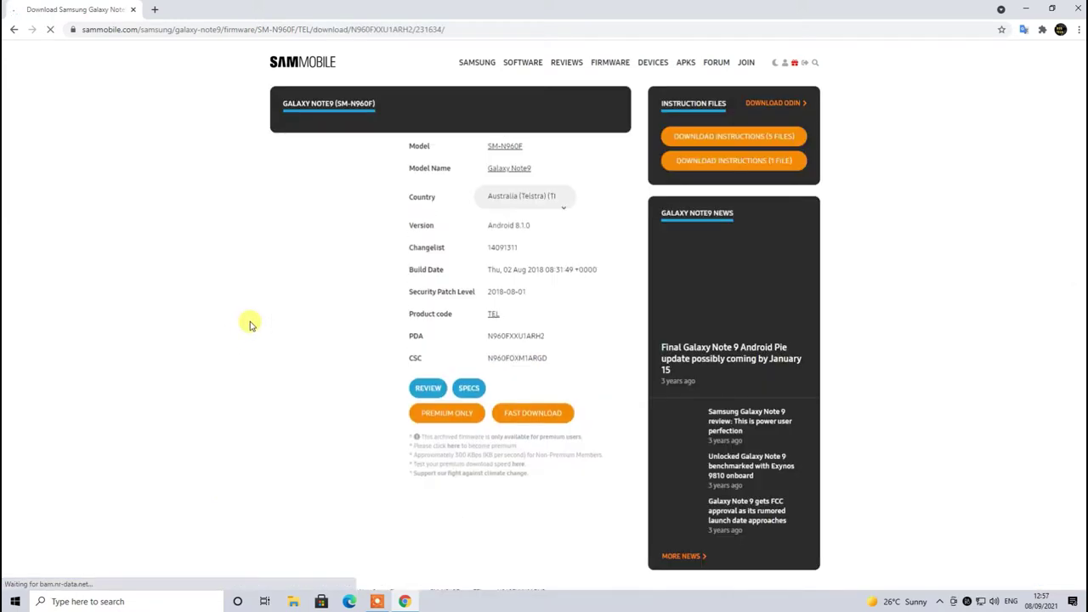
Examine the build date of the Android 8.1.0 firmware and return to the firmware list.
left_click_drag(491, 266, 595, 274)
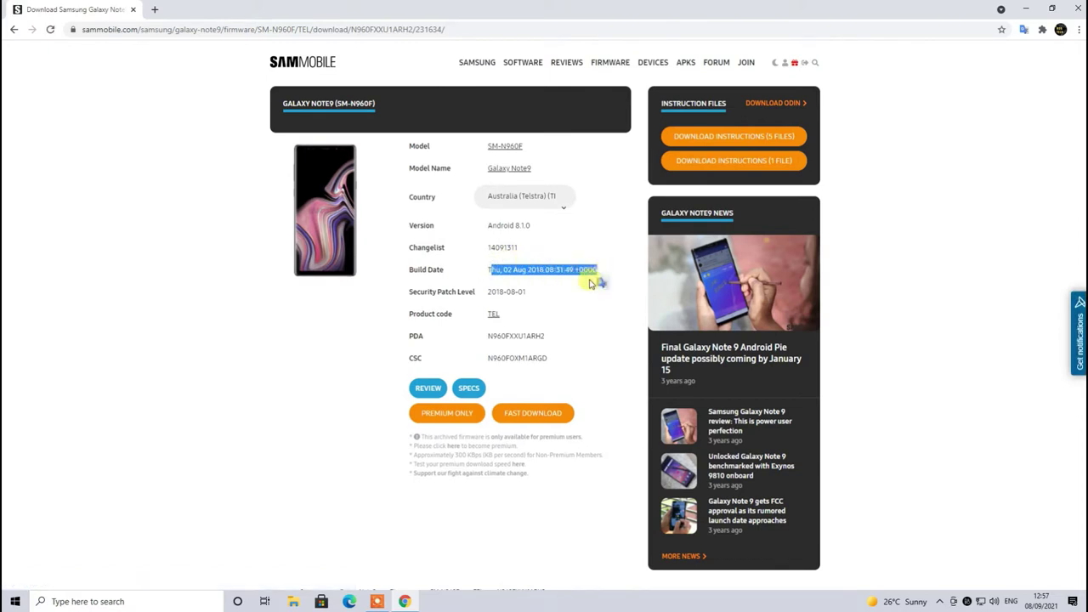
left_click(595, 274)
left_click_drag(489, 266, 593, 265)
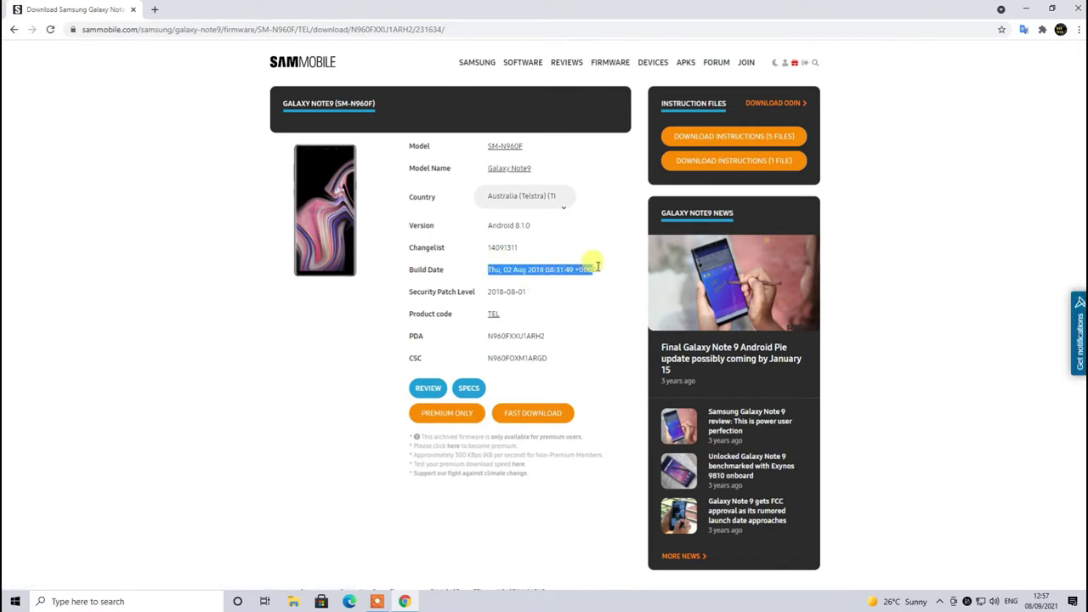
left_click(567, 278)
left_click(15, 31)
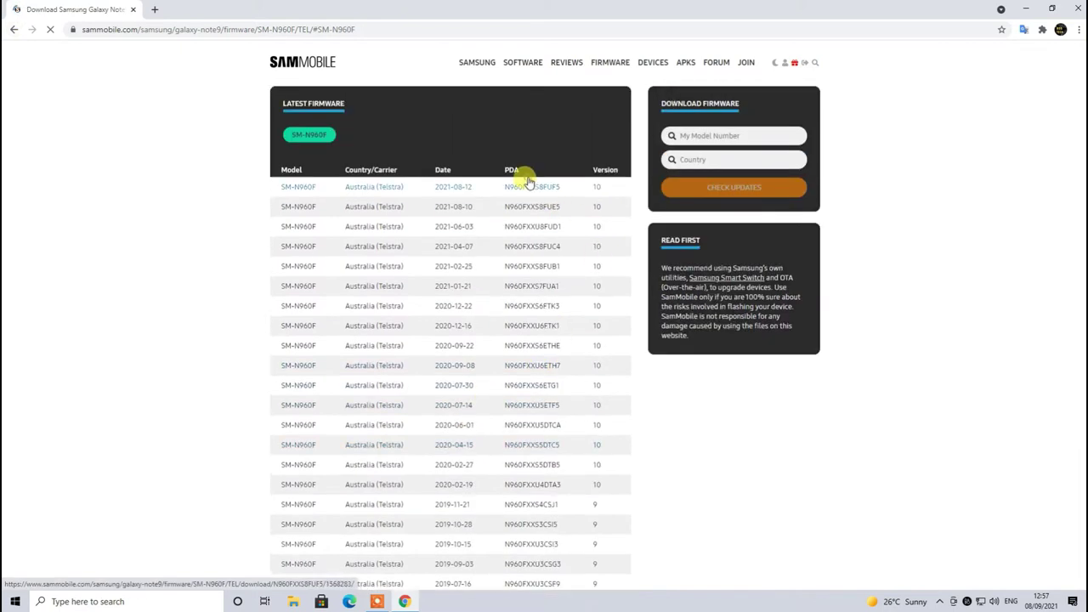
Open the newest firmware, N960FXXS8FUF5, and examine its build date, PDA and CSC versions.
left_click(527, 189)
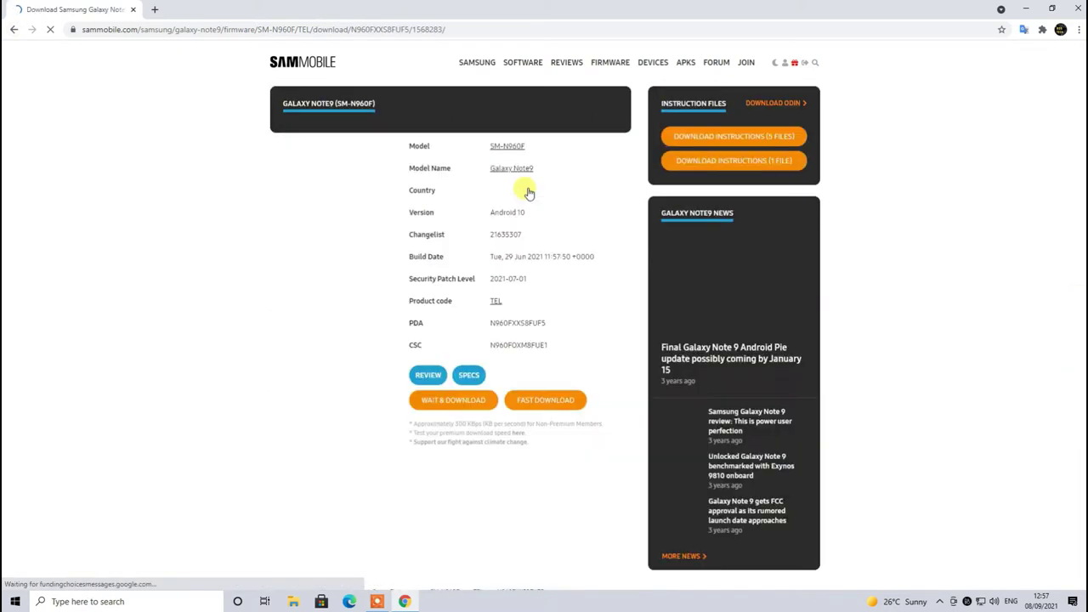
left_click_drag(489, 269, 603, 273)
left_click(483, 274)
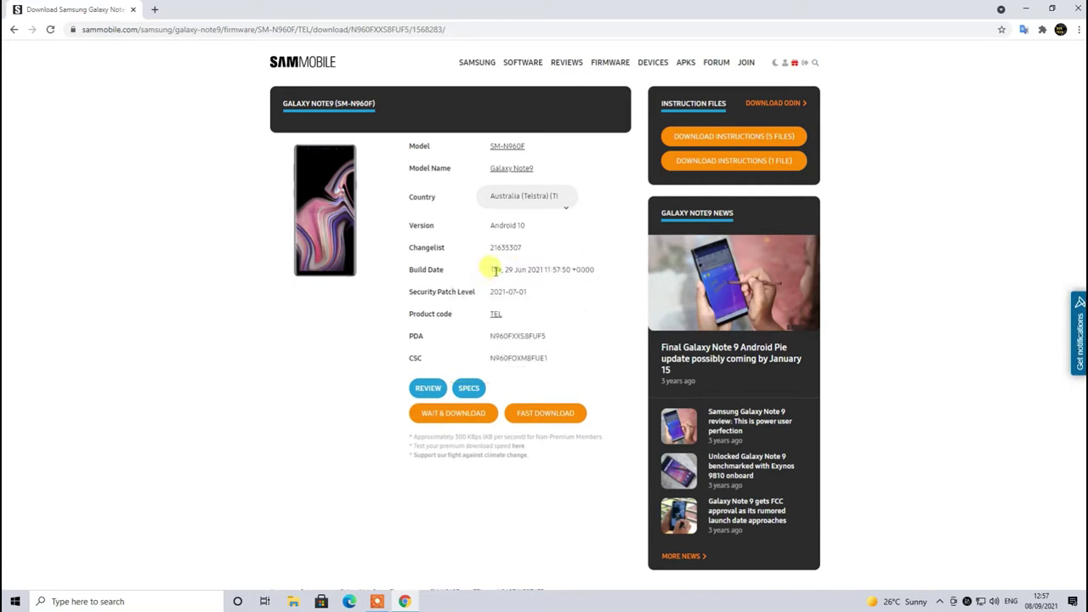
left_click_drag(492, 270, 607, 275)
left_click_drag(488, 334, 547, 337)
left_click_drag(490, 358, 580, 364)
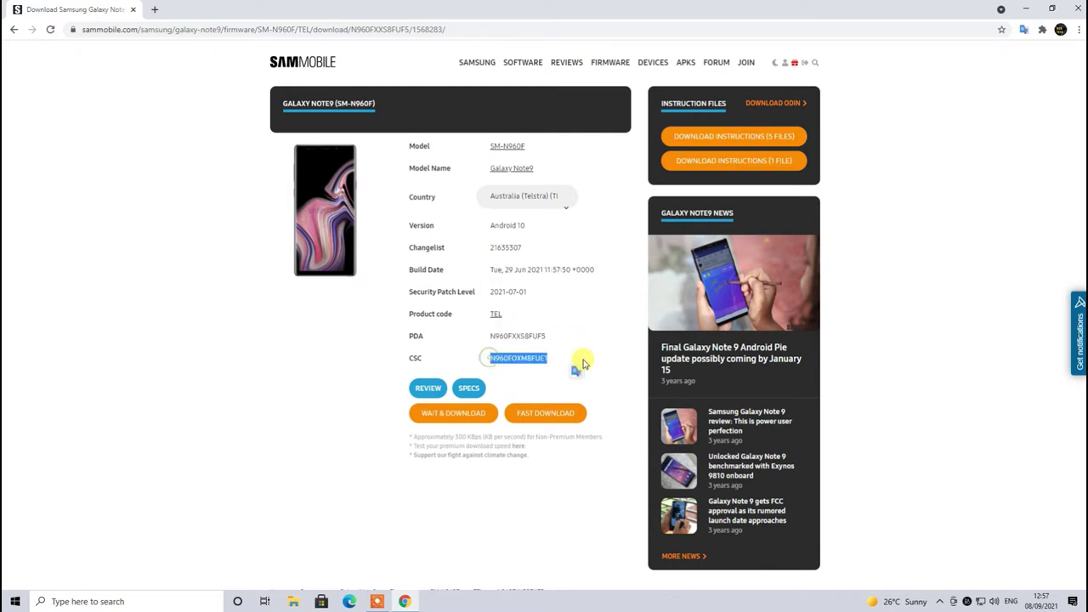
Look into the Odin3_v3.10.7 folder on the desktop and return to the firmware page in the browser.
left_click(405, 601)
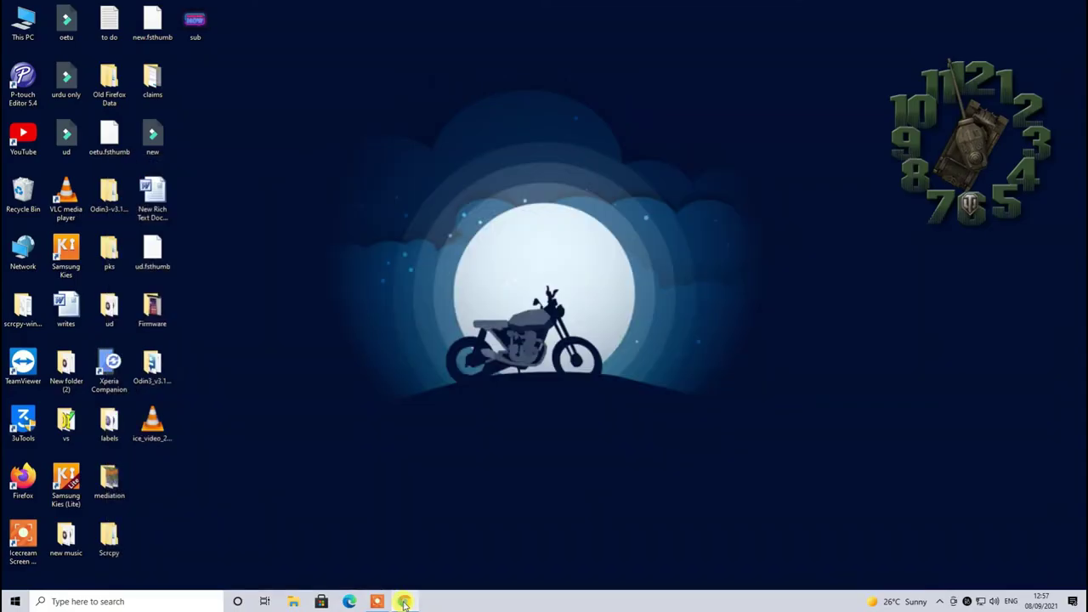
double_click(151, 366)
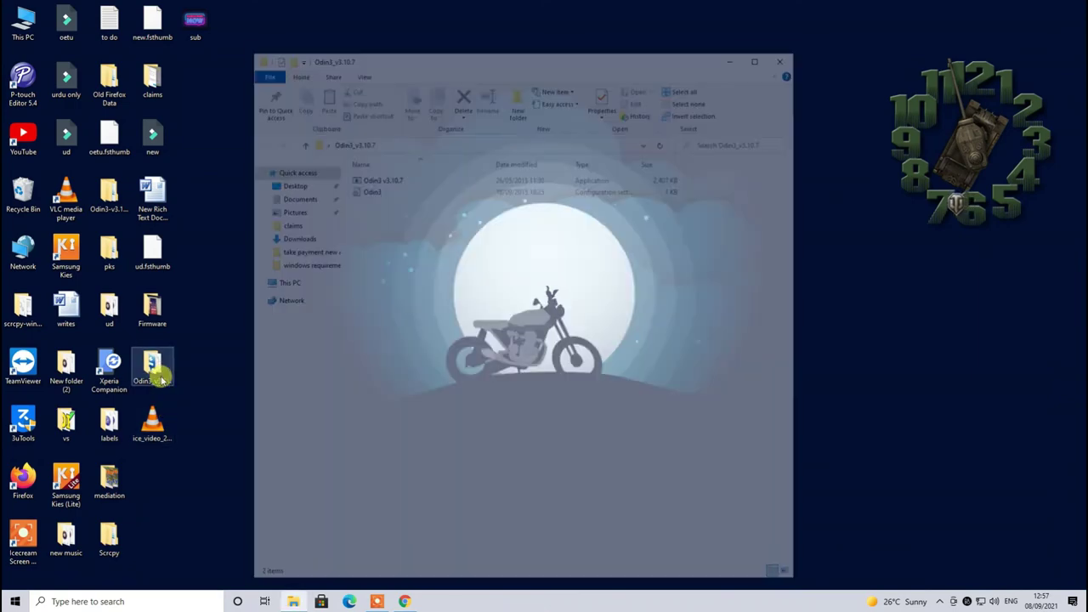
left_click(406, 601)
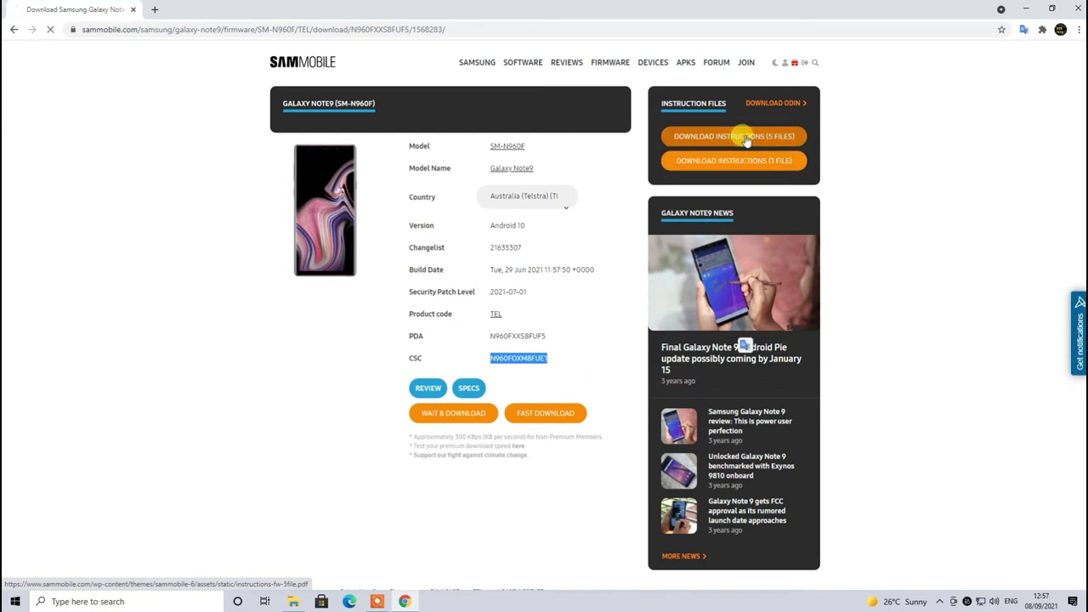
Open SamMobile's flashing instructions for five files and highlight the document title.
left_click(744, 137)
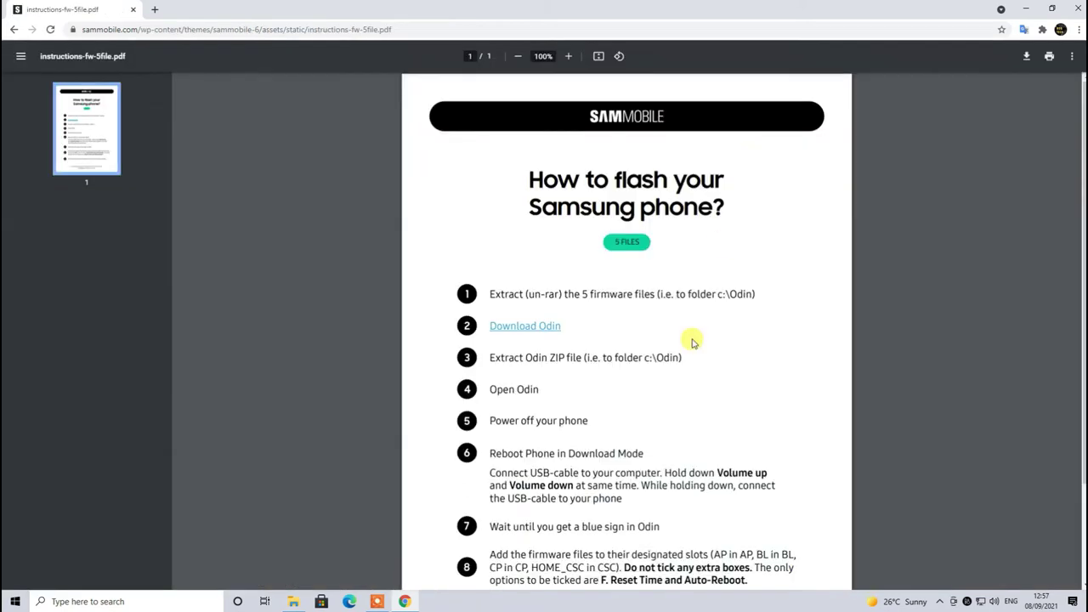
left_click(516, 169)
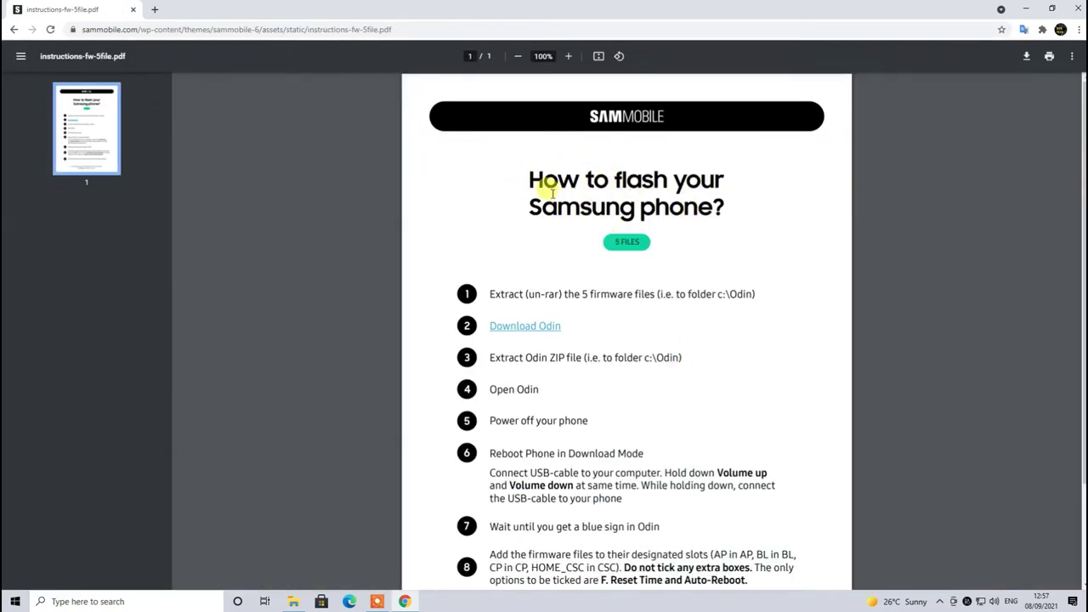
left_click_drag(525, 174, 722, 212)
left_click(732, 263)
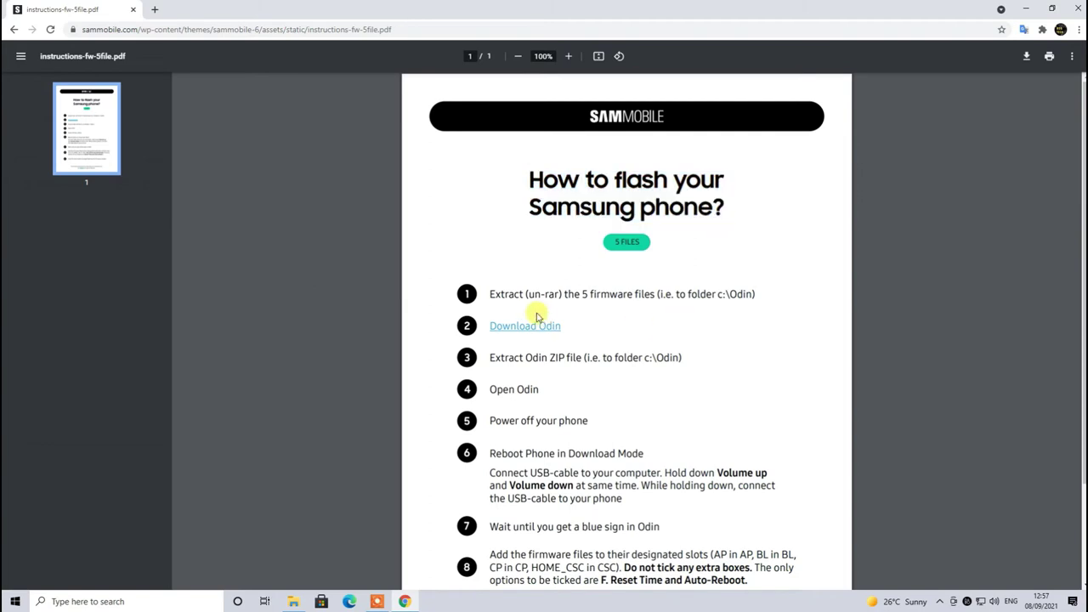
Highlight the instruction on extracting the five firmware files and download Odin from the link in the document.
left_click_drag(481, 289, 758, 297)
left_click(728, 334)
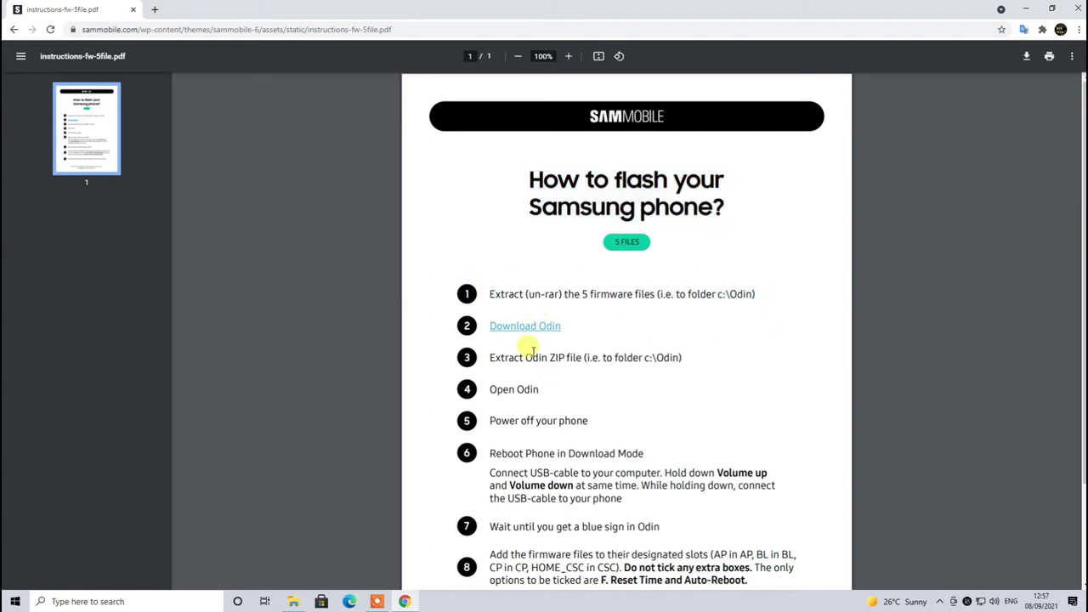
scroll(519, 343, "down", 3)
left_click(527, 214)
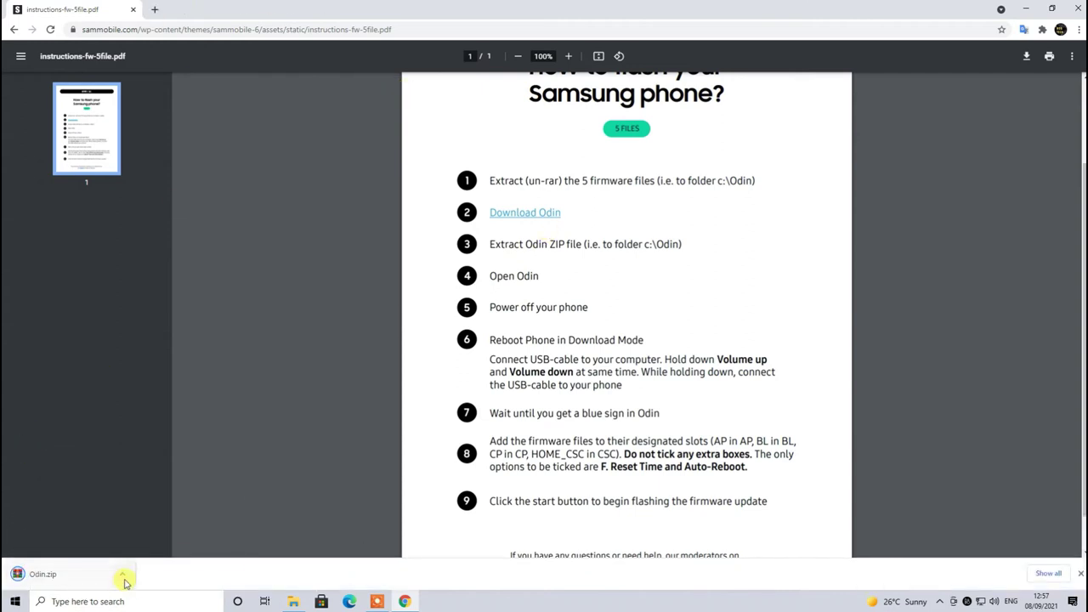
Show the downloaded Odin.zip in its folder and permanently delete the Windows 11 thumbnail image stored there.
left_click(121, 575)
left_click(148, 537)
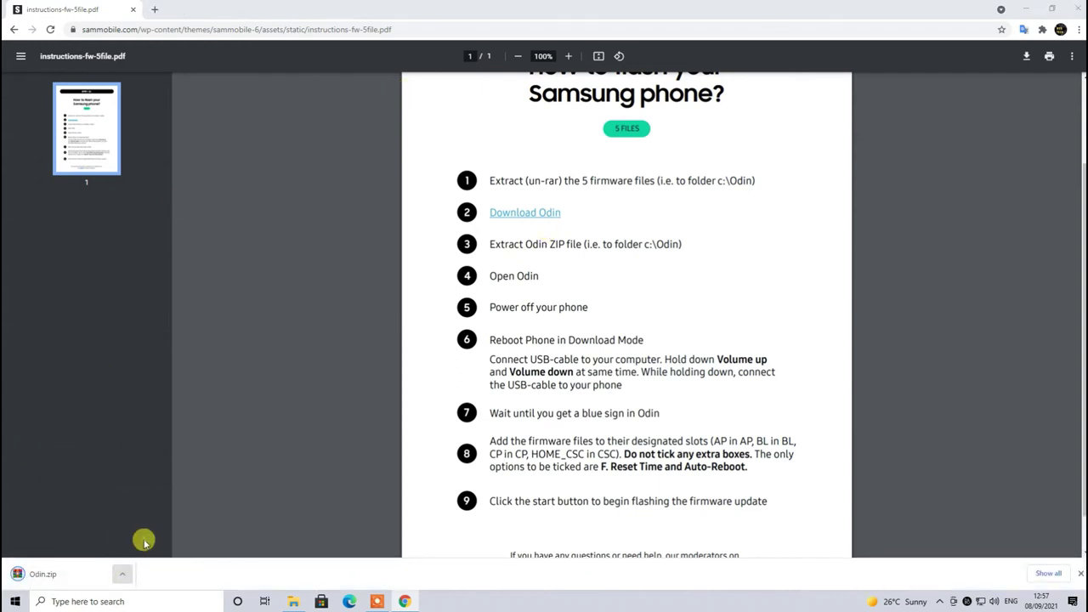
left_click(656, 255)
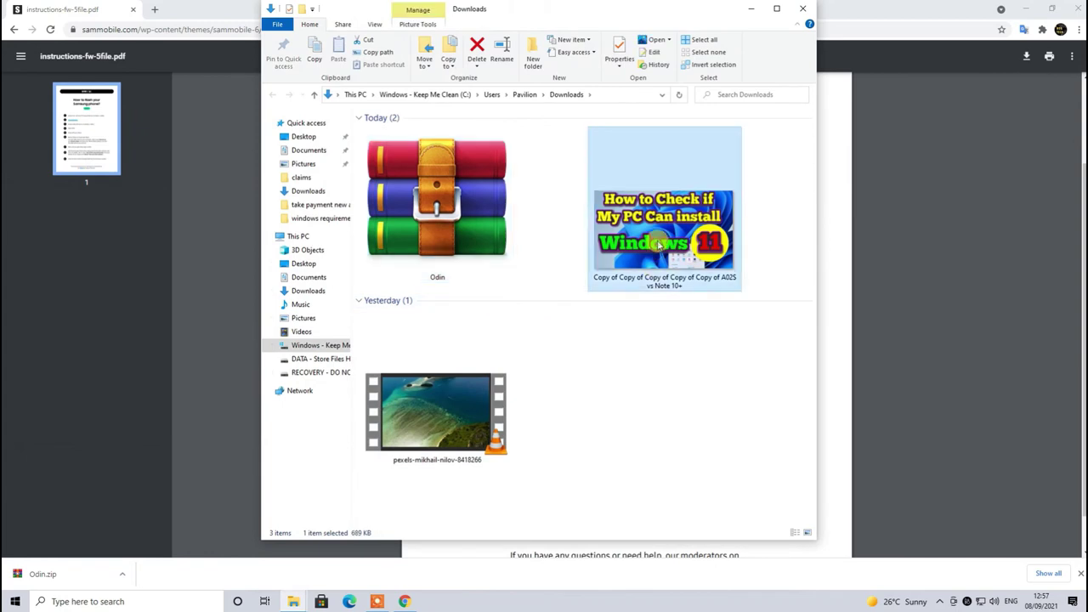
key("shift+Delete")
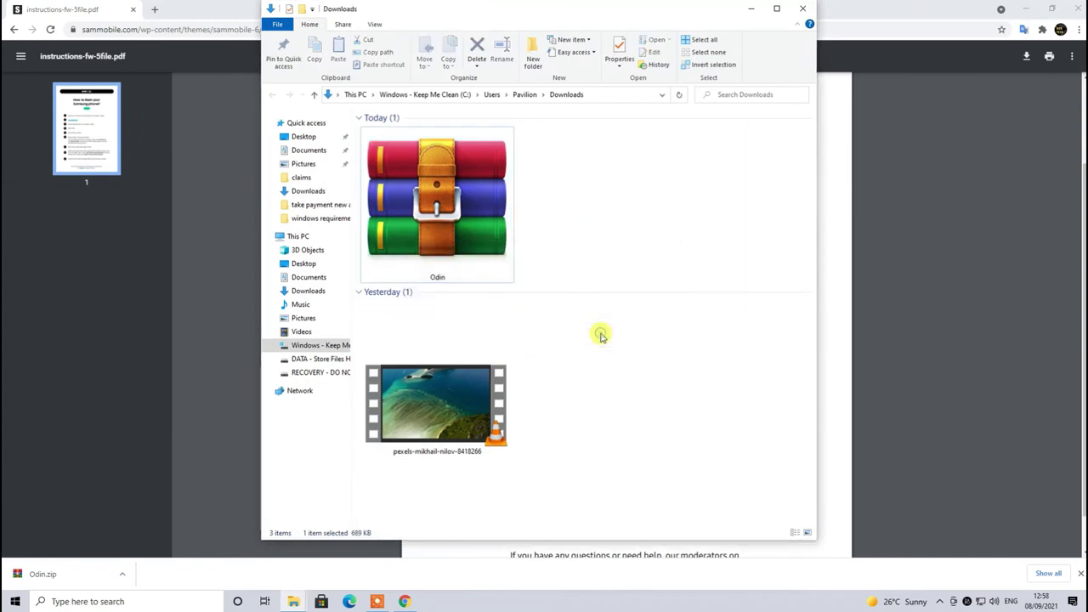
Extract the Odin archive into its own Odin folder and open that folder.
right_click(464, 194)
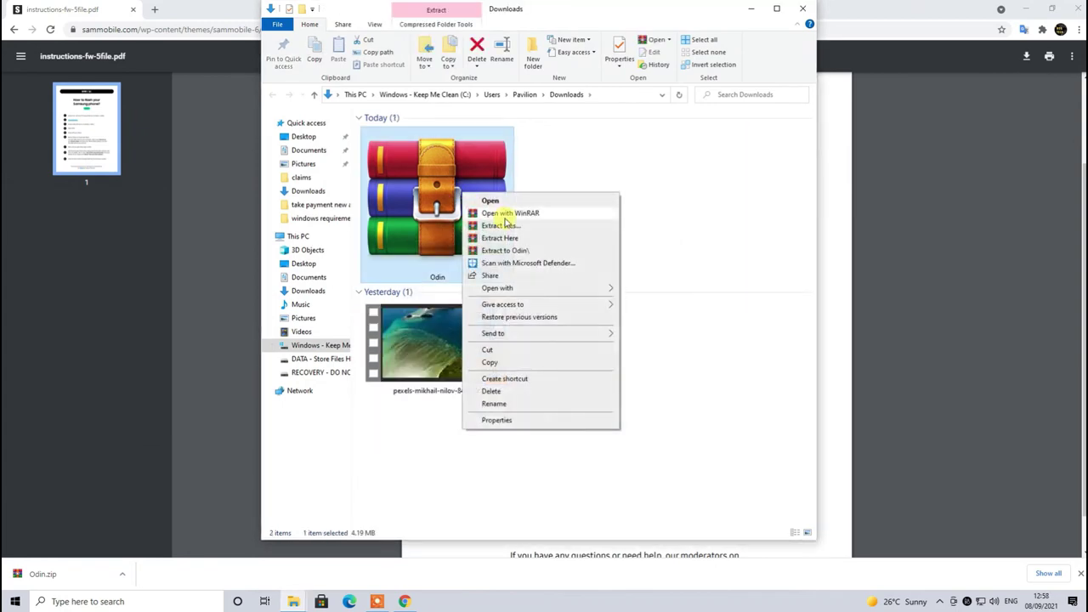
left_click(542, 255)
double_click(656, 205)
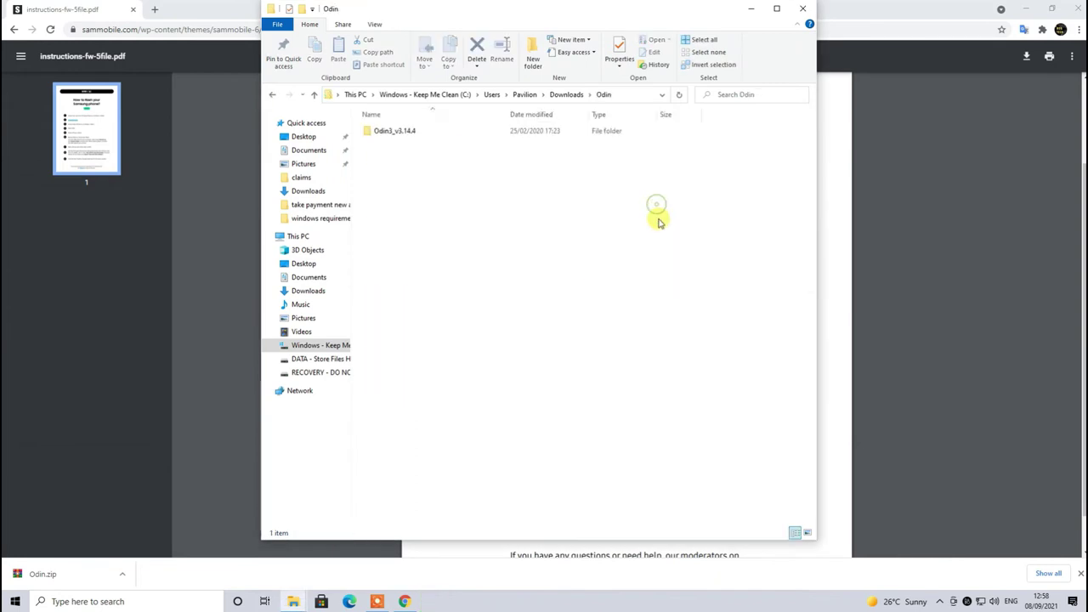
Launch the Odin3_v3.14.4 application from the extracted Odin3_v3.14.4 folder and acknowledge its notice.
left_click(409, 132)
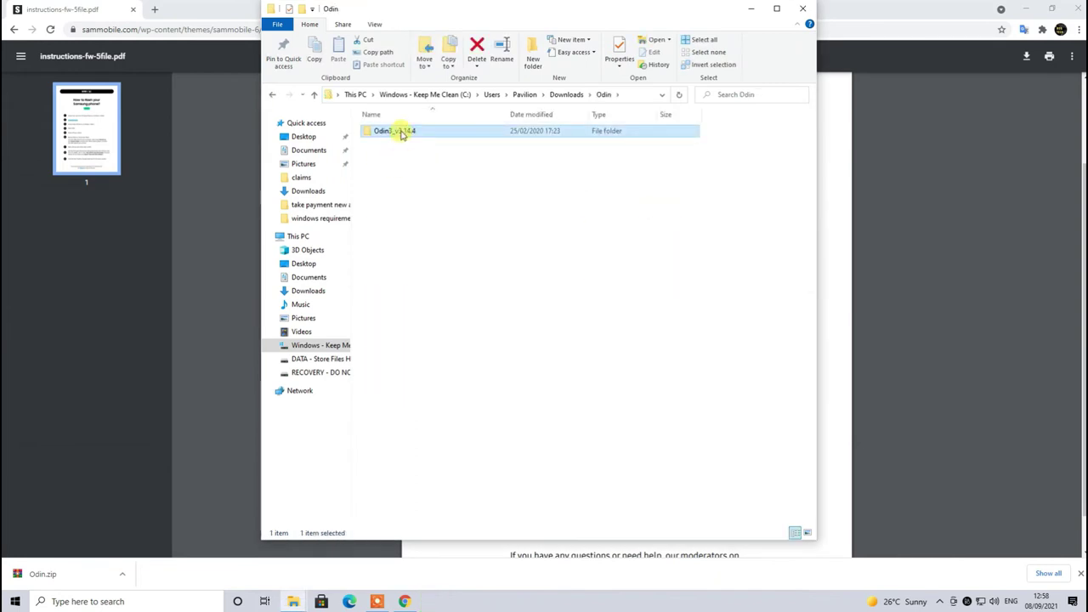
double_click(403, 133)
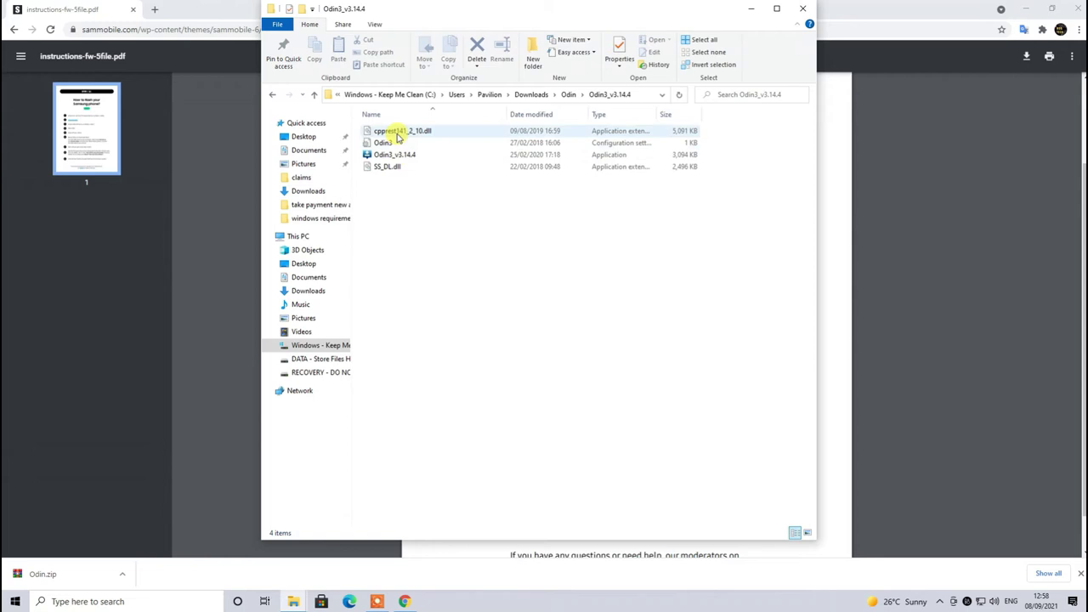
double_click(394, 155)
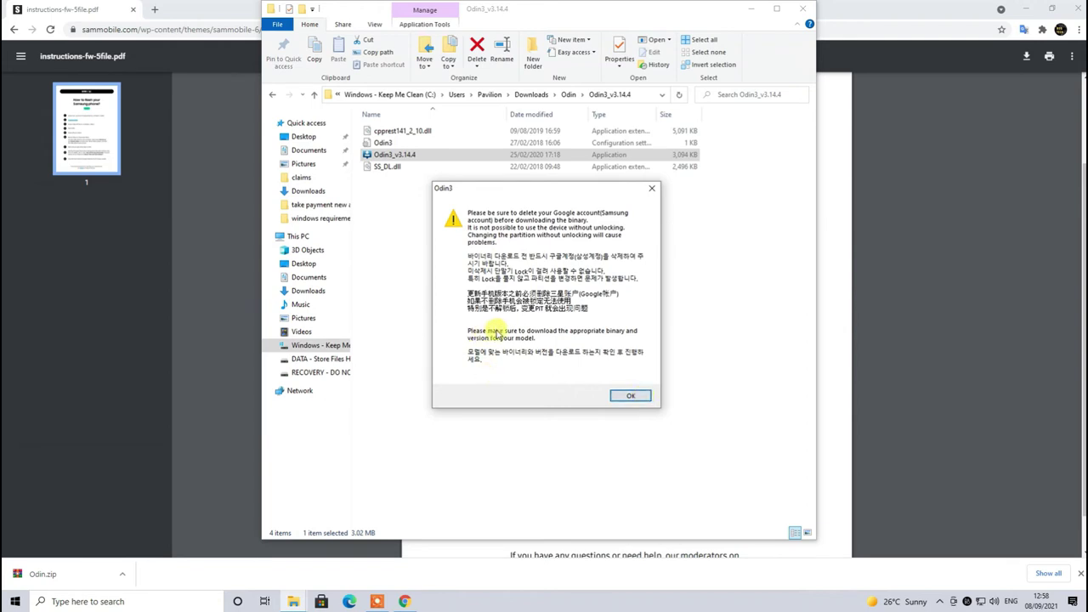
left_click(623, 398)
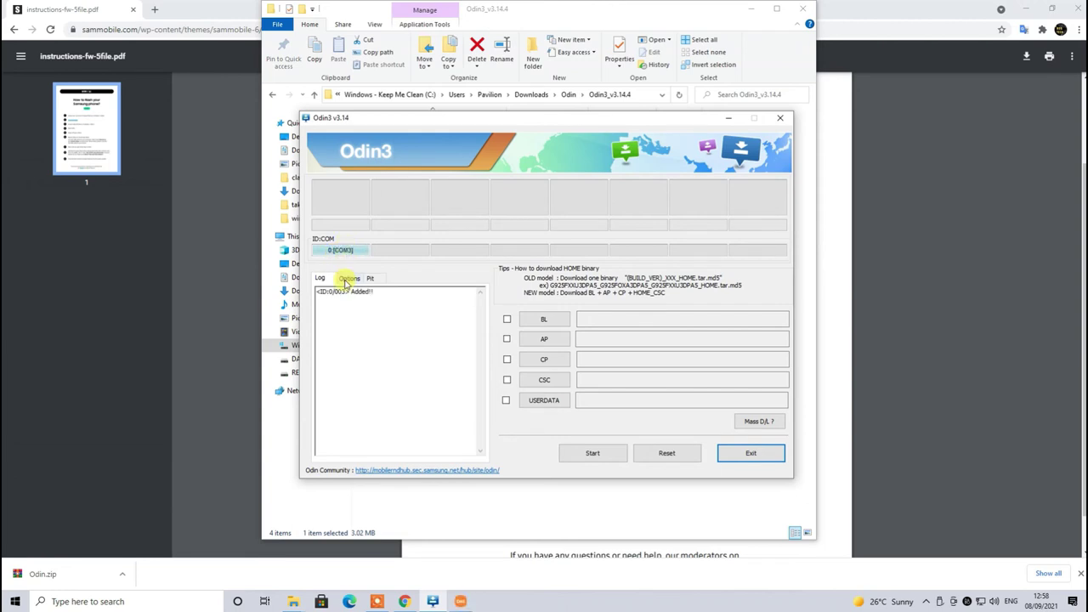
Review Odin's flashing options and log, and close both Odin and the folder window.
left_click(349, 278)
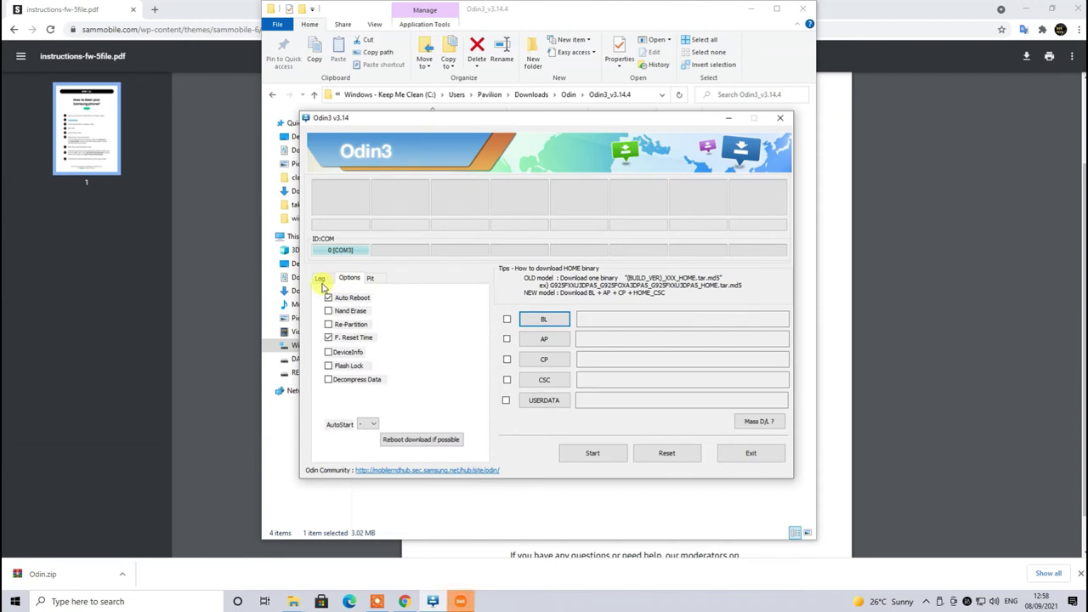
left_click(320, 278)
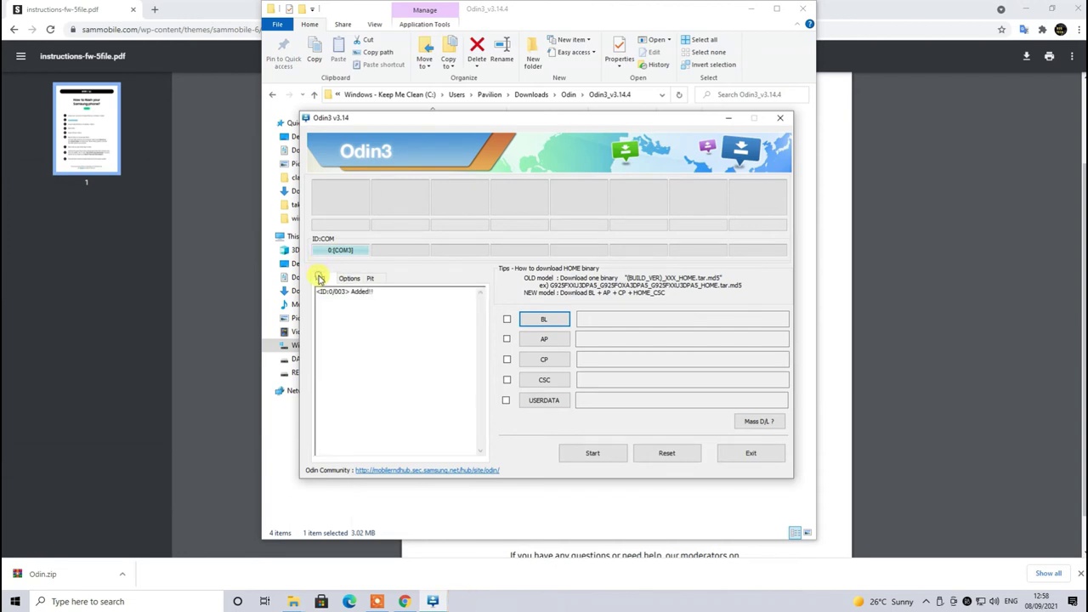
left_click(348, 278)
left_click(319, 279)
left_click(603, 377)
left_click(753, 459)
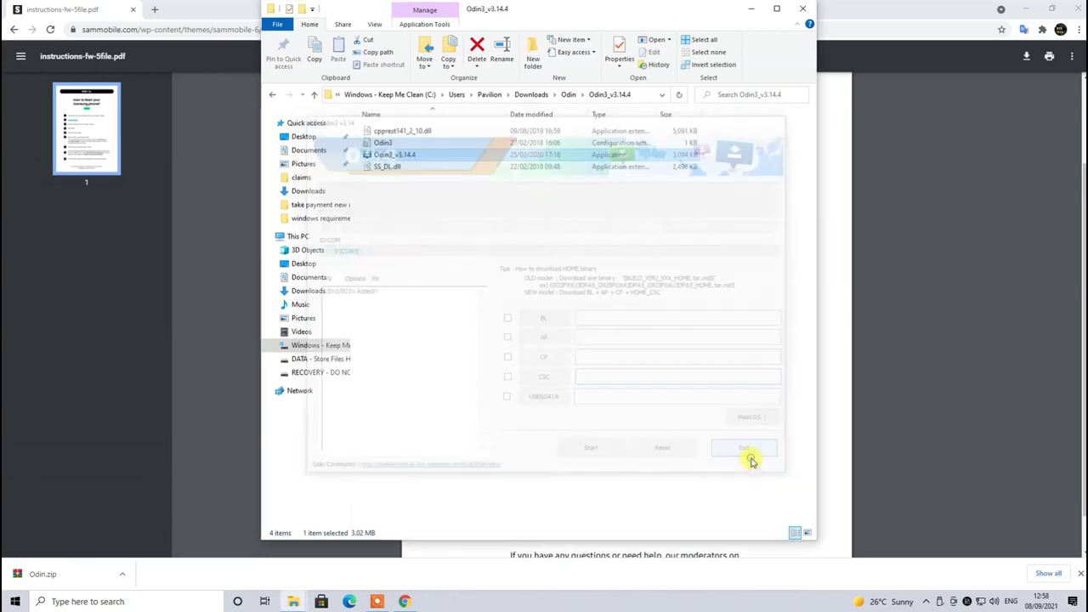
left_click(805, 8)
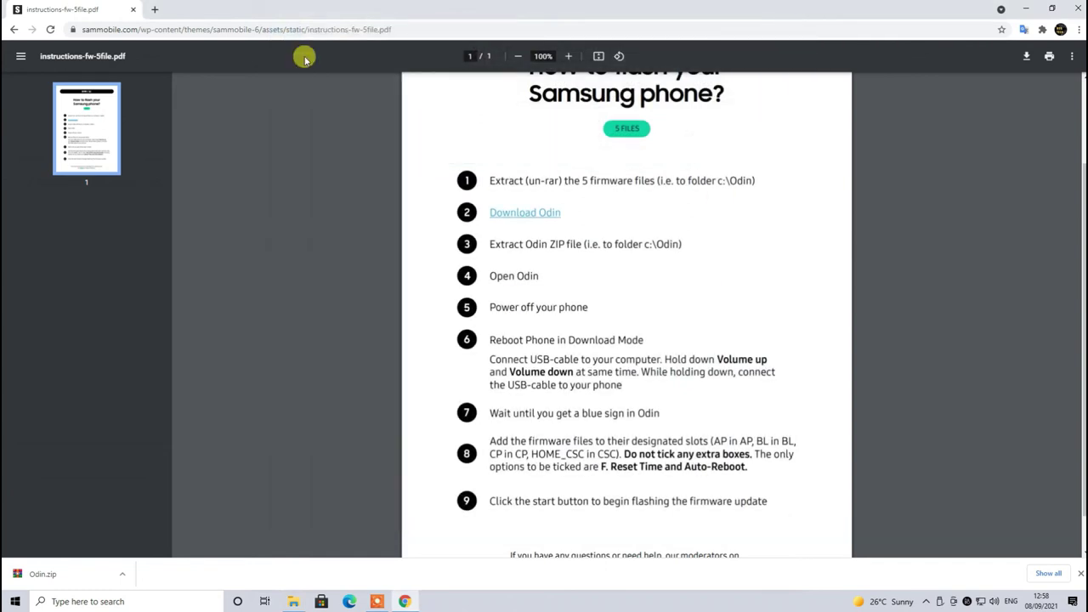
Return to SamMobile's Galaxy Note9 firmware page and download the N960FXXS8FUF5 firmware archive.
left_click(14, 30)
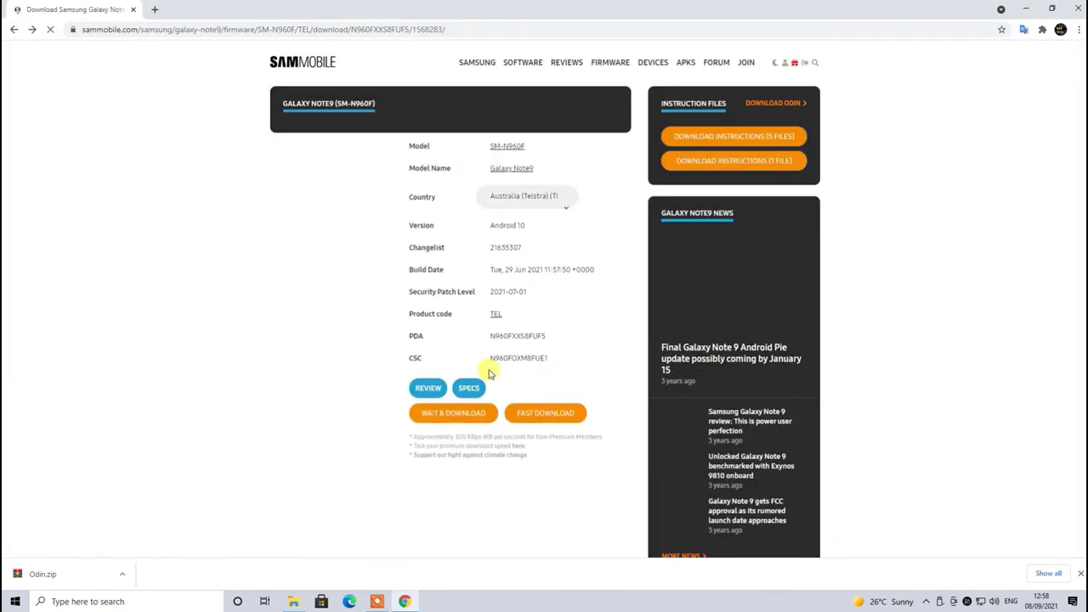
left_click(549, 416)
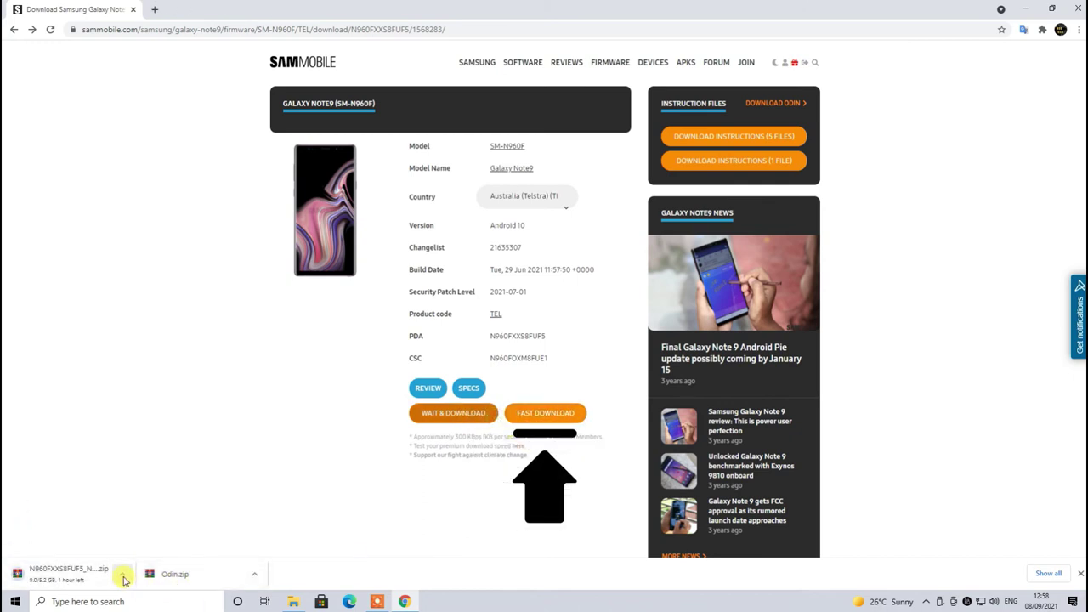
left_click(123, 576)
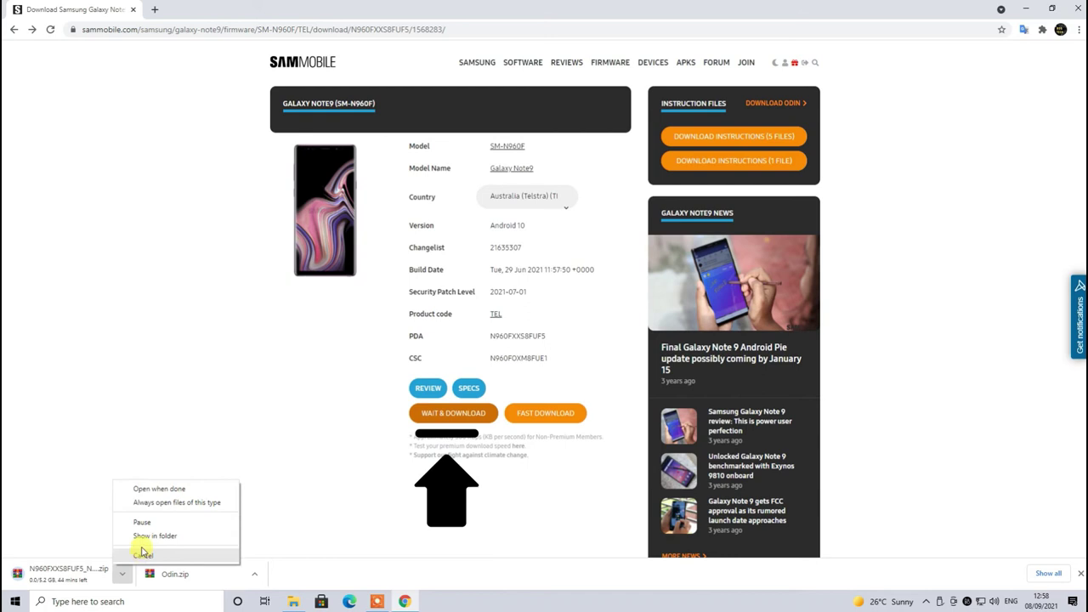
left_click(55, 513)
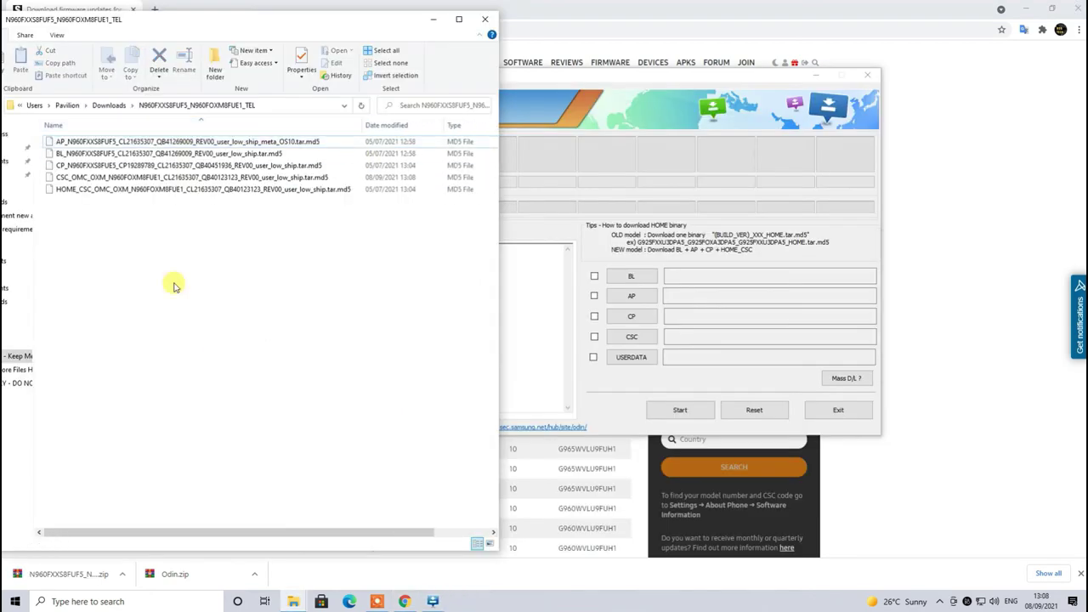
Load the BL_N960FXXS8FUF5 file from the N960FXXS8FUF5_N960FOXM8FUE1_TEL folder in Downloads into Odin's BL slot.
left_click(631, 275)
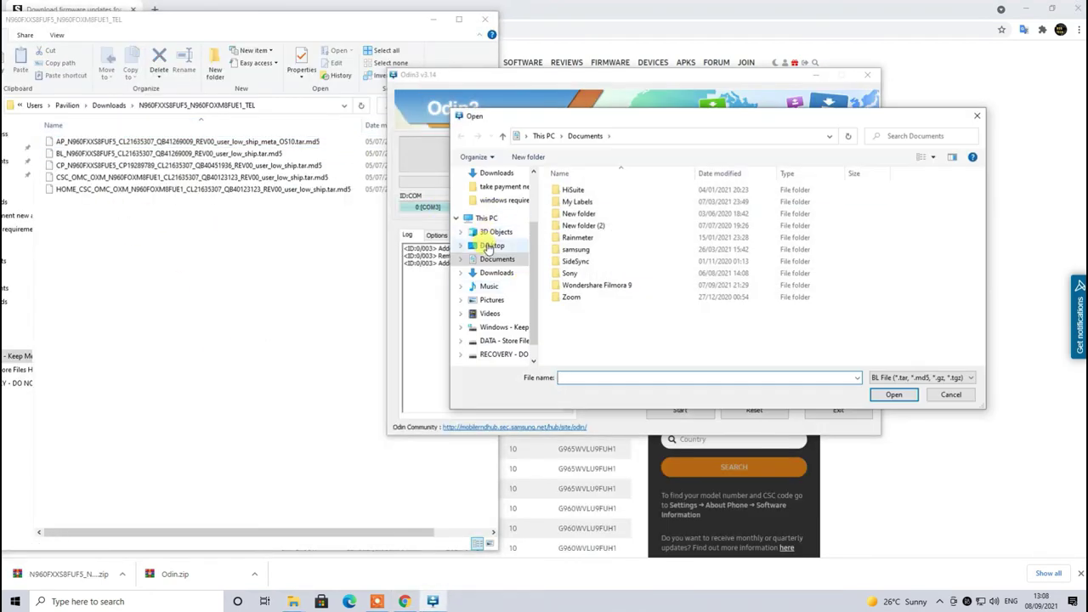
left_click(489, 246)
left_click(495, 273)
double_click(621, 263)
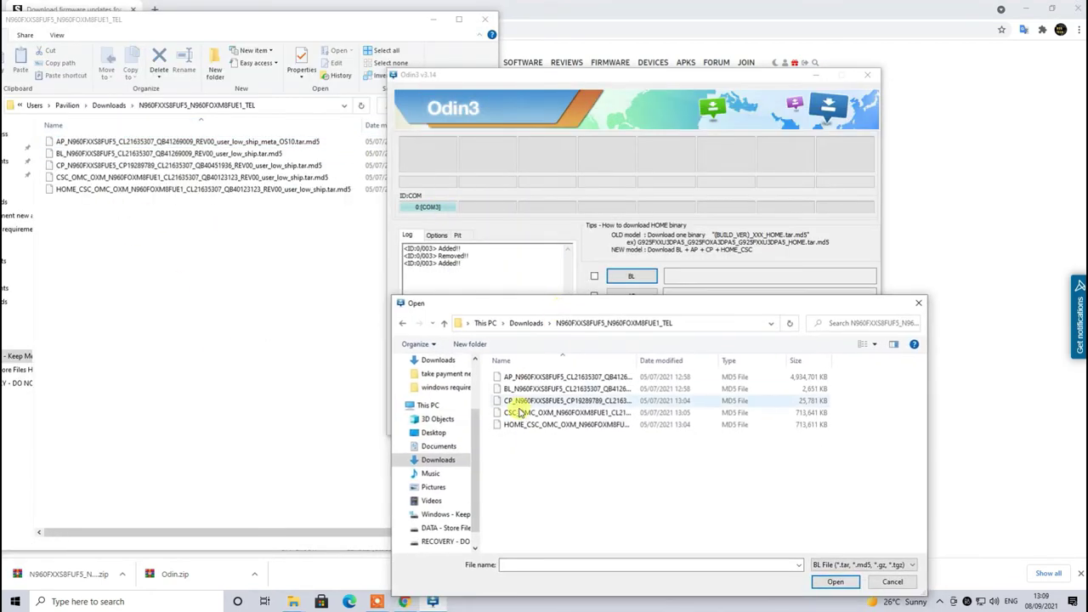
double_click(527, 388)
Load the AP_N960FXXS8FUF5 file into the AP slot and the CP_N960FXXS8FUE5 file into the CP slot.
left_click(631, 294)
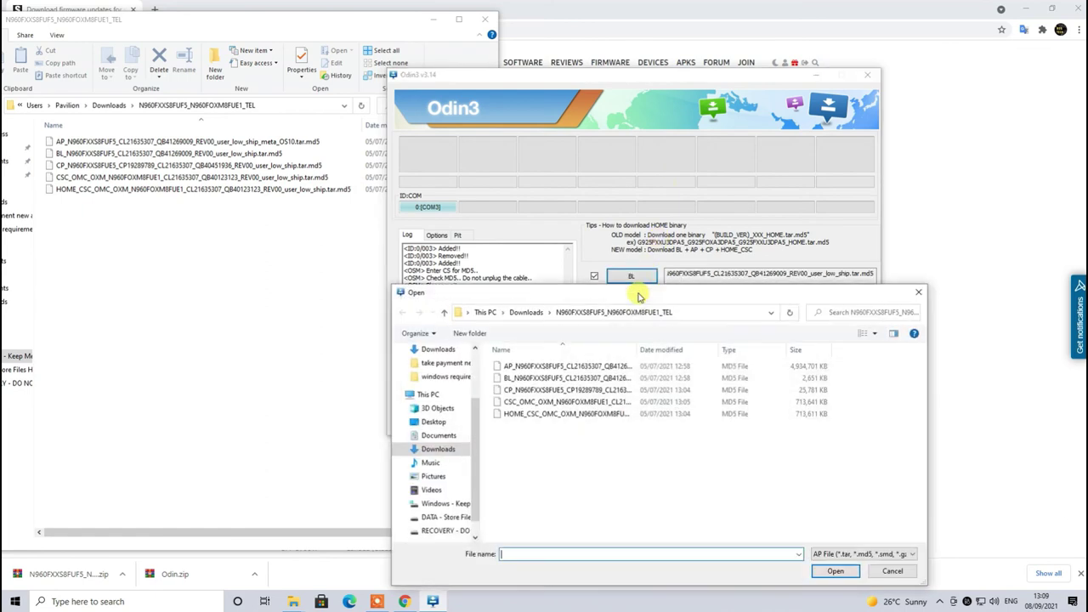
double_click(513, 371)
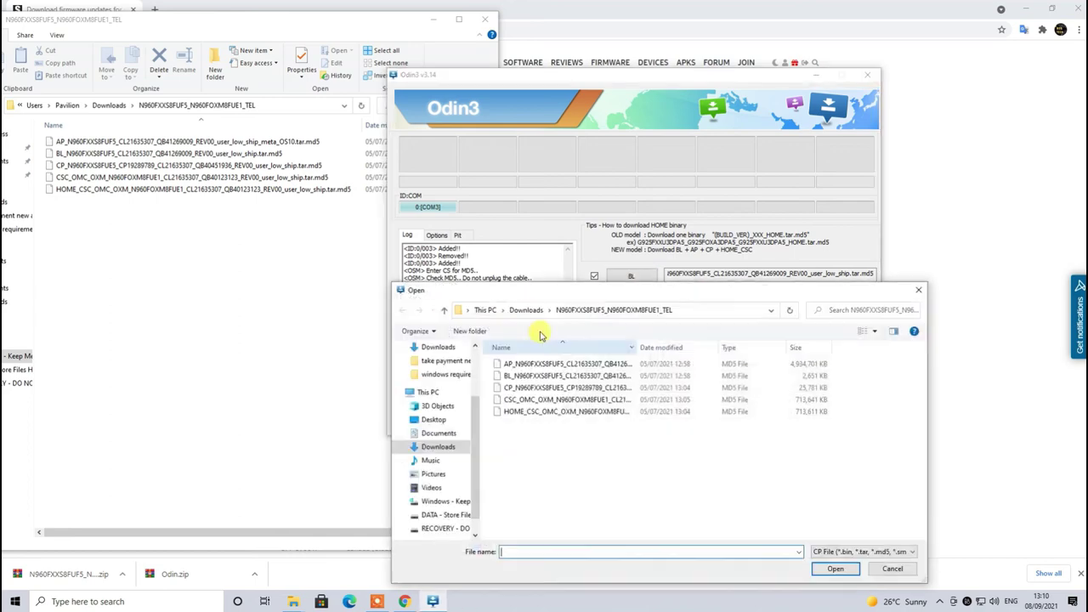
double_click(505, 418)
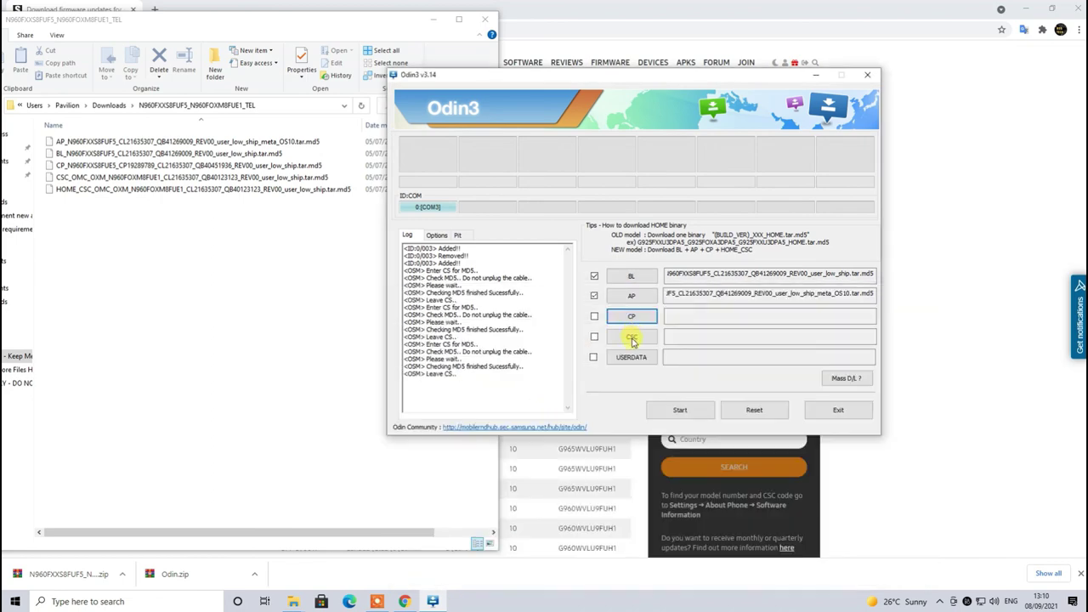
Load the CSC_OMC_OXM_N960FOXM8FUE1 file into the CSC slot and also into the USERDATA slot.
left_click(629, 338)
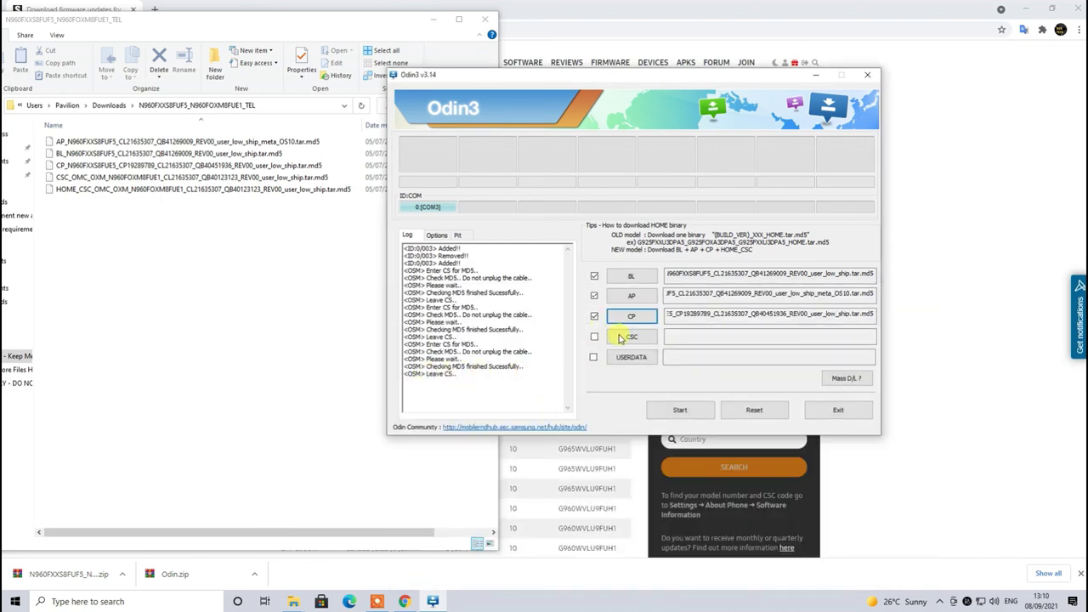
double_click(519, 399)
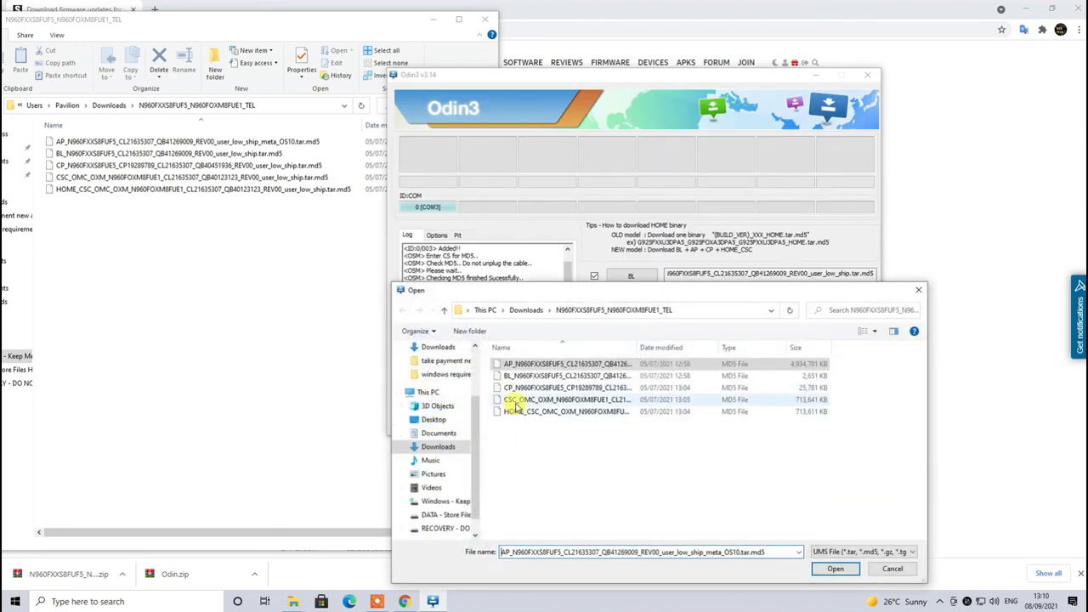
left_click_drag(571, 290, 564, 318)
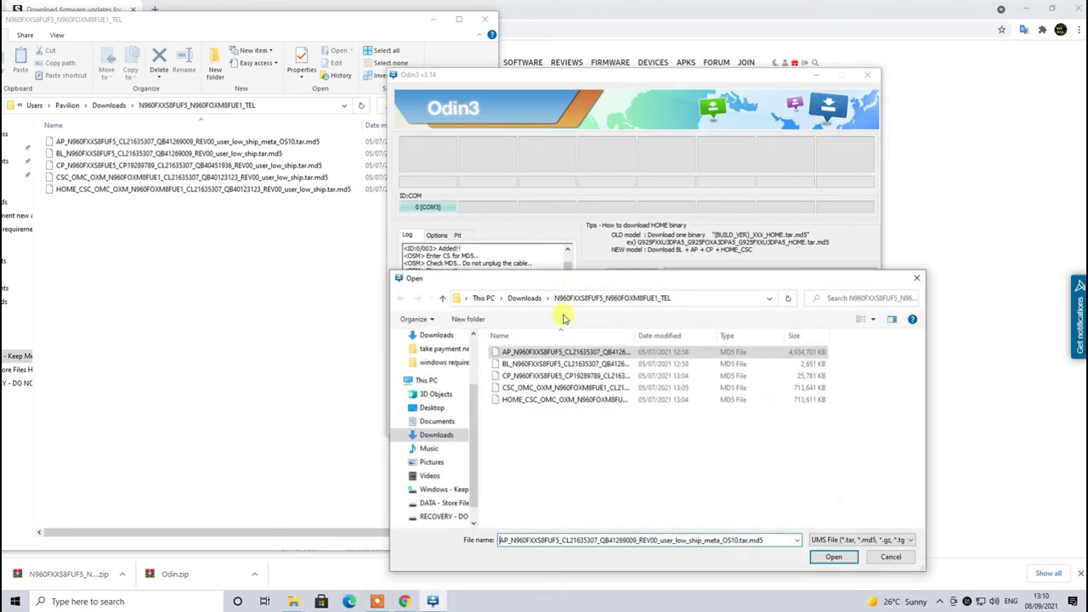
double_click(520, 389)
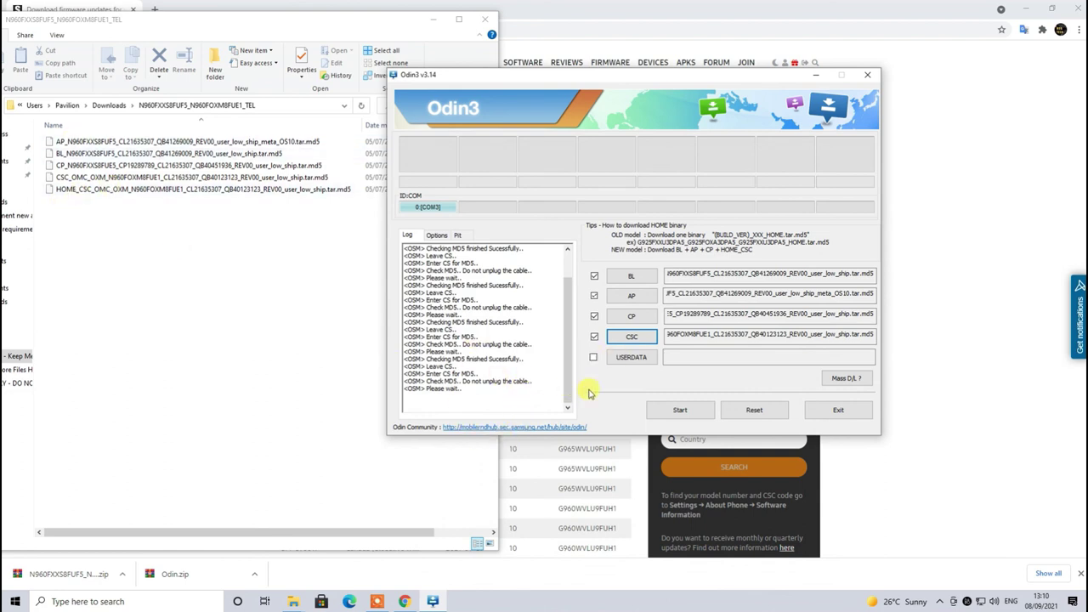
Start flashing the loaded firmware files to the phone and exit Odin.
left_click(680, 408)
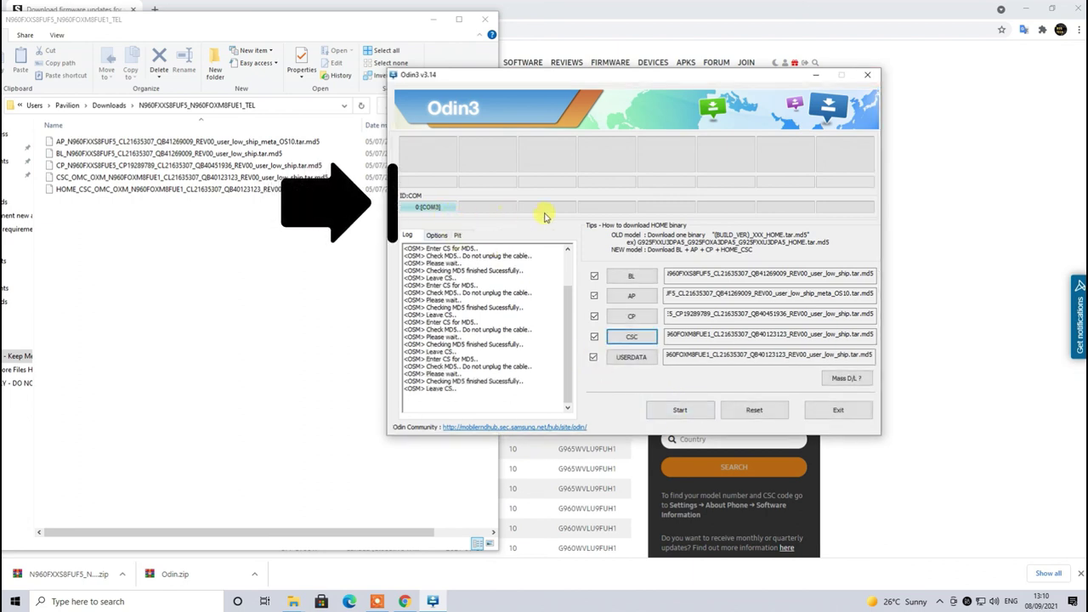
left_click(839, 410)
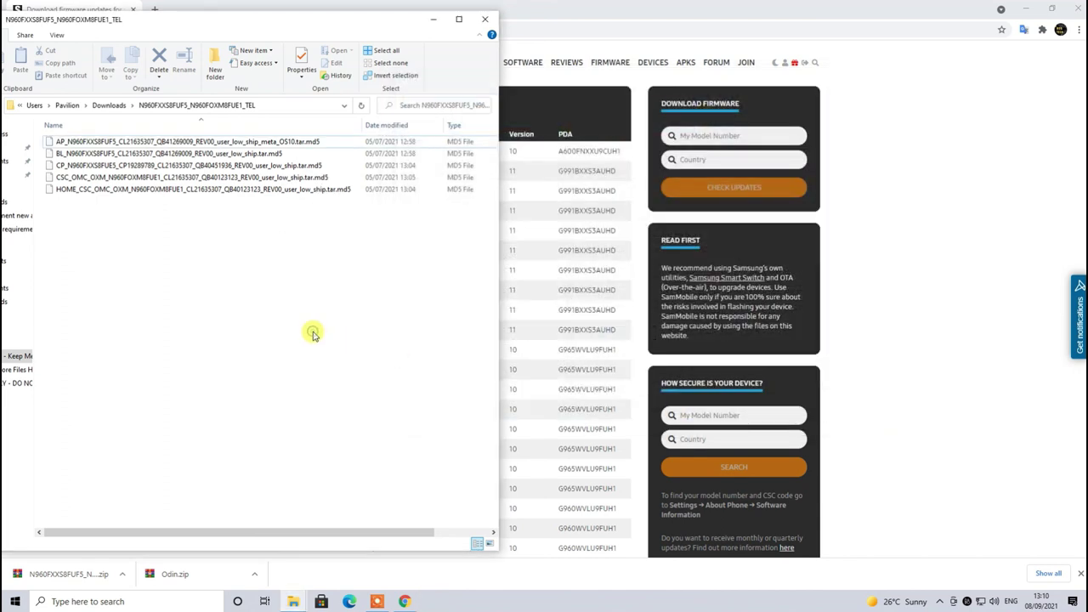